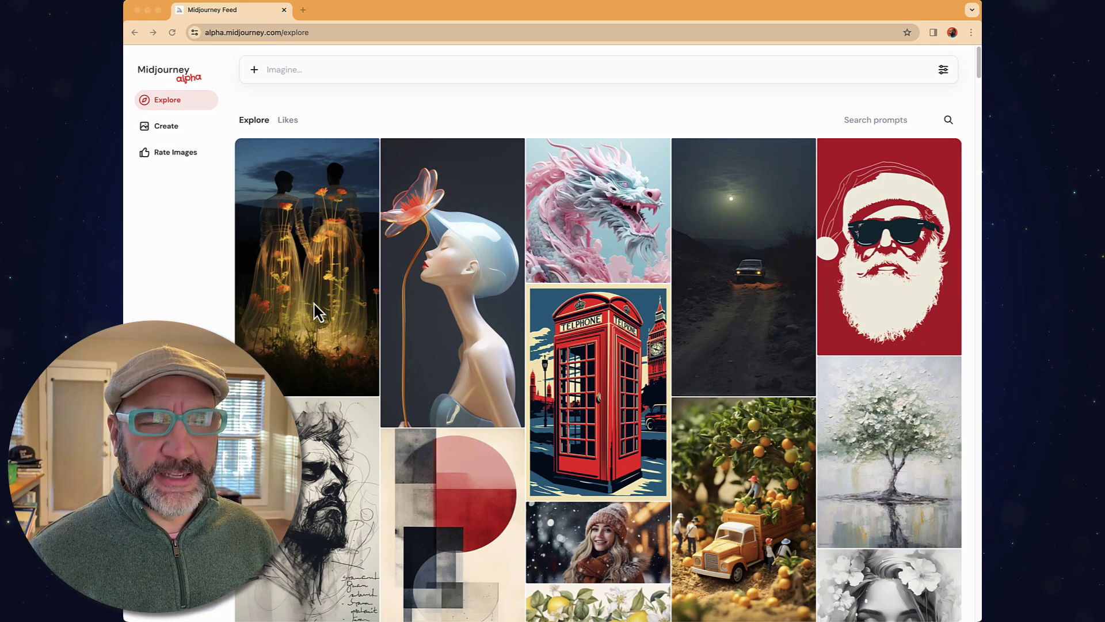
# Glance at the Discord chat, then return to the Midjourney feed and browse it
pyautogui.press('super+Tab')
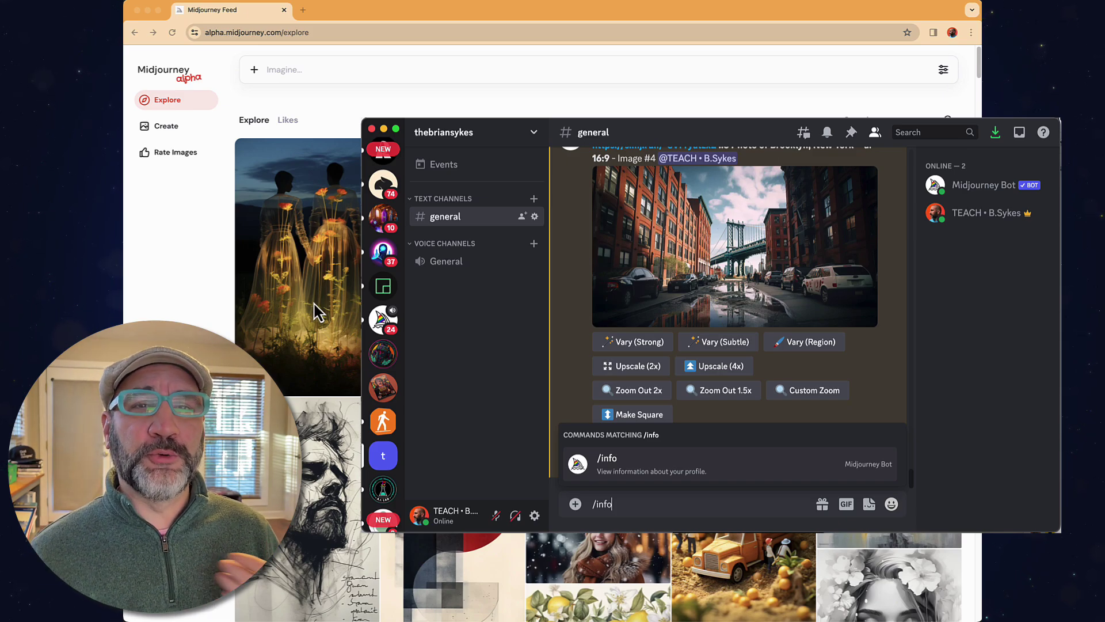
pyautogui.press('super+h')
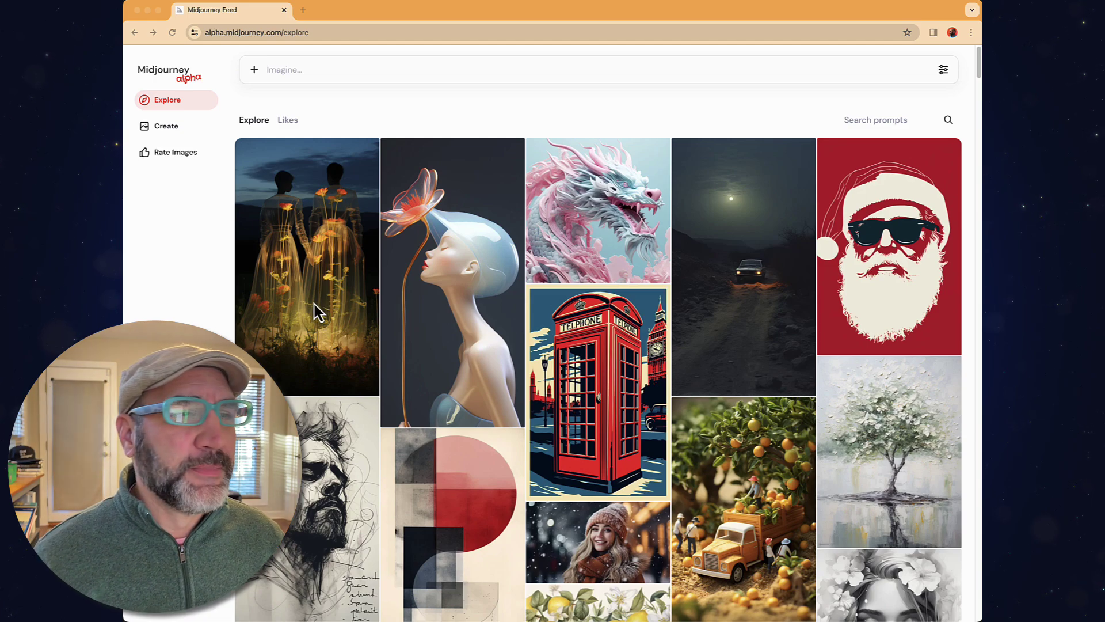
pyautogui.click(270, 33)
pyautogui.click(324, 32)
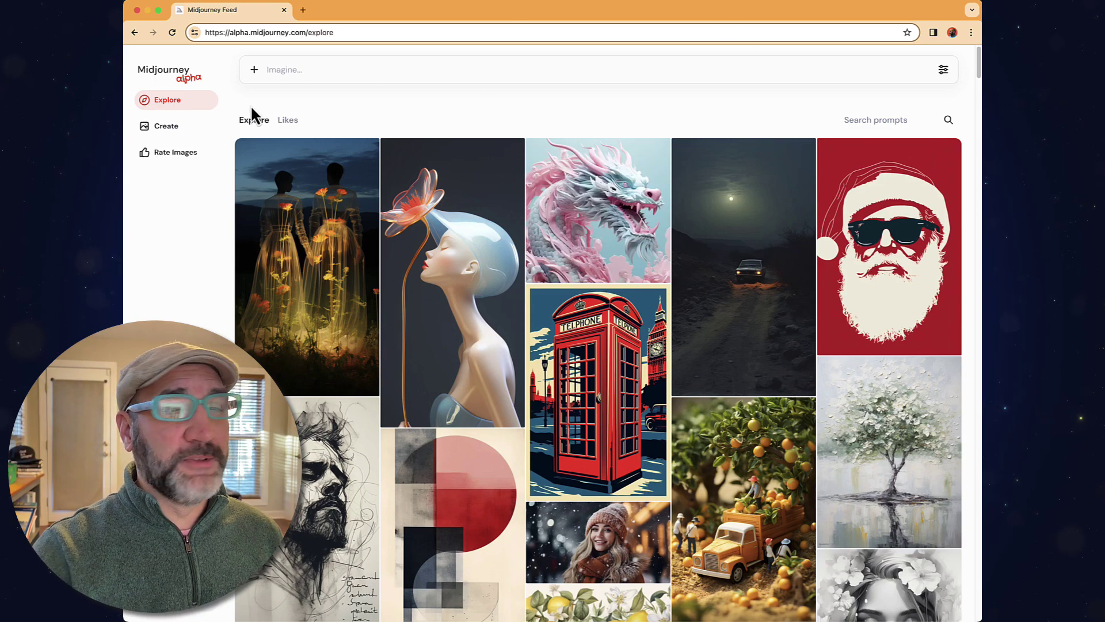
pyautogui.moveTo(347, 232)
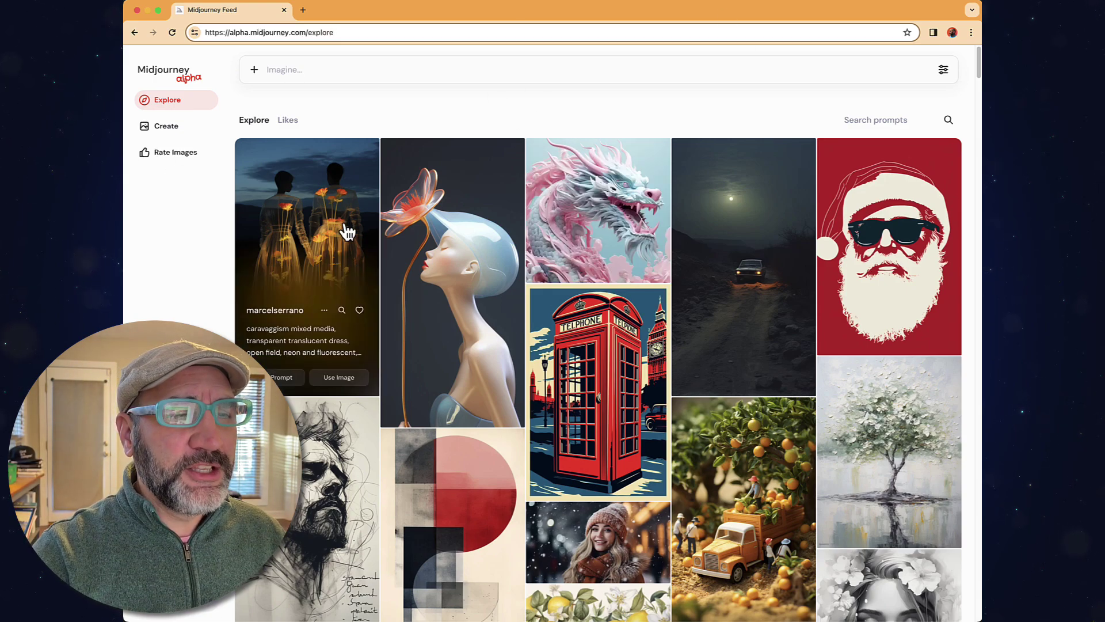
pyautogui.moveTo(578, 224)
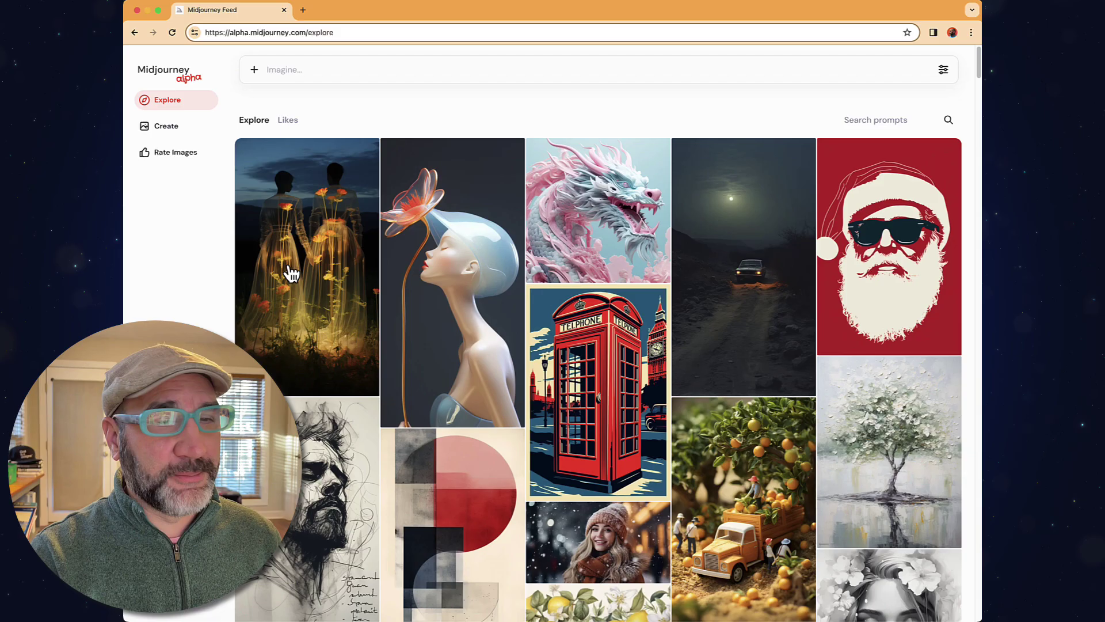
pyautogui.scroll(-15, 892, 375)
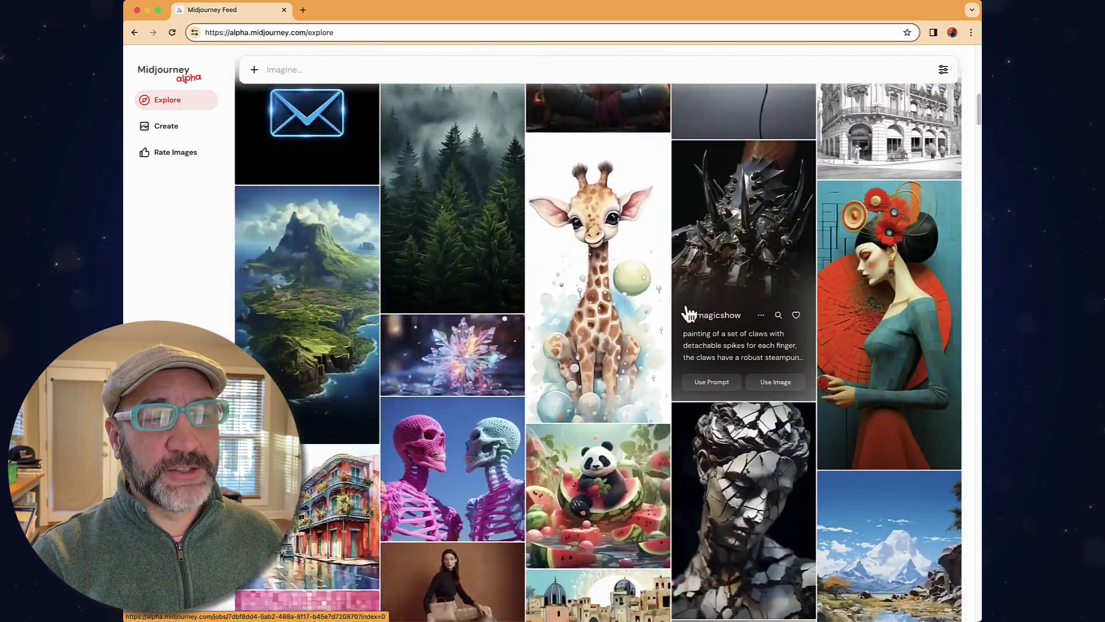
pyautogui.scroll(-8, 689, 313)
pyautogui.scroll(20, 689, 313)
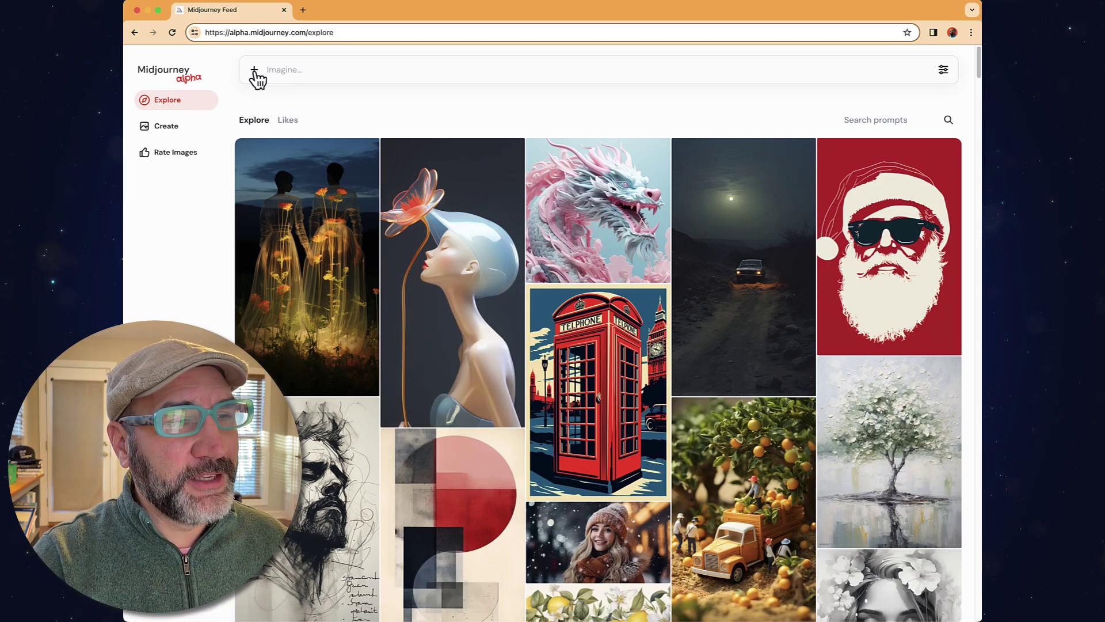
# Submit the prompt 'woman wearing a Christmas outfit, at a party' in the Imagine bar
pyautogui.click(289, 71)
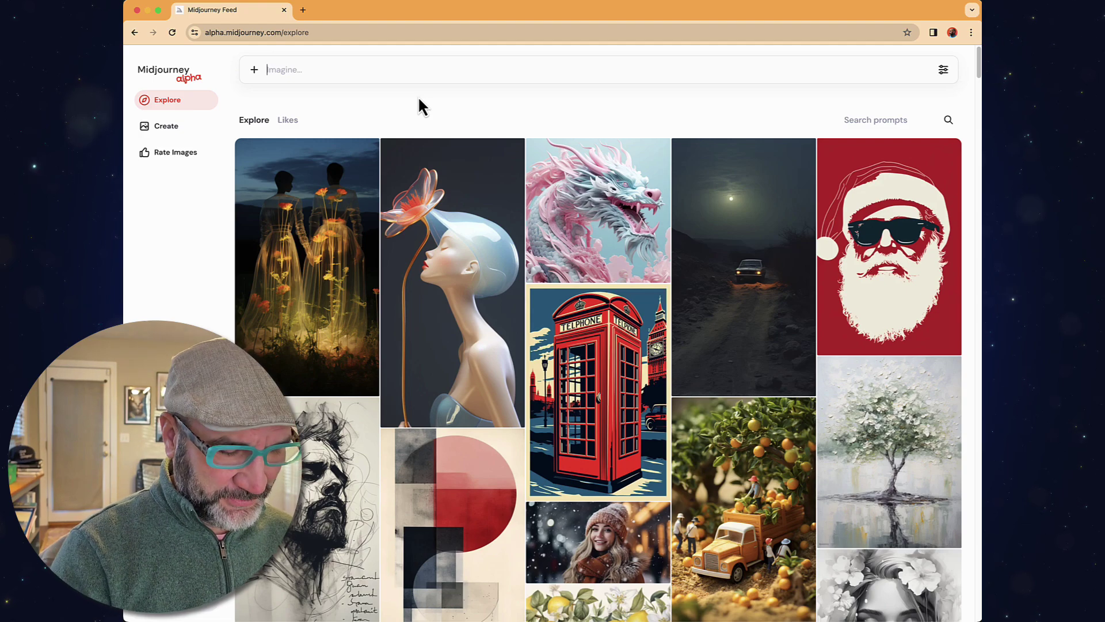
pyautogui.write('woman wearing a Christmas outfit, at a party')
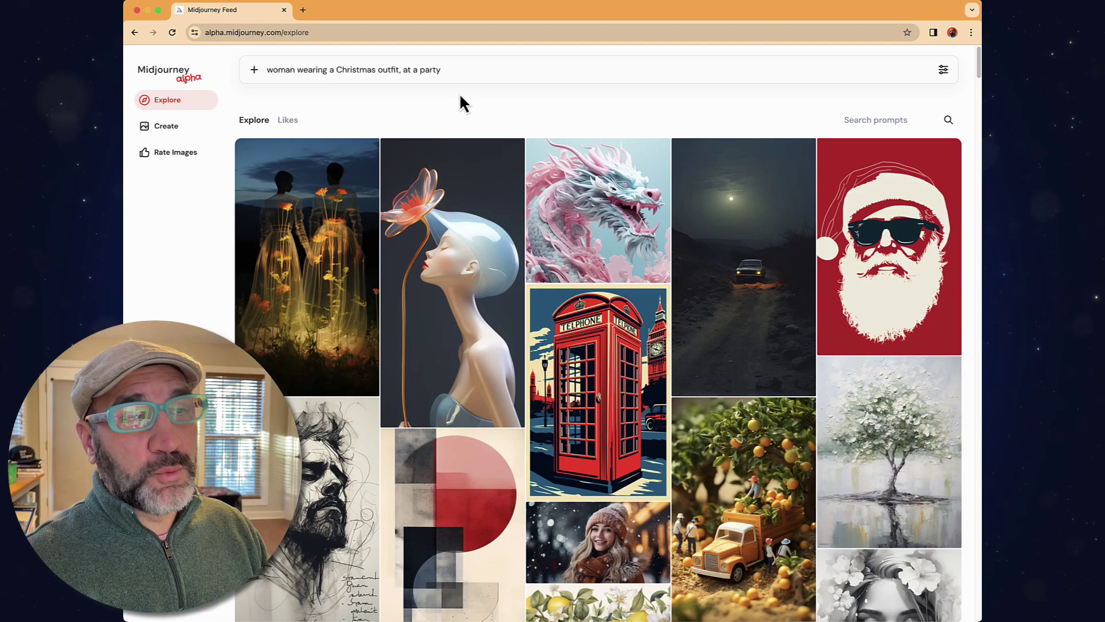
pyautogui.press('Return')
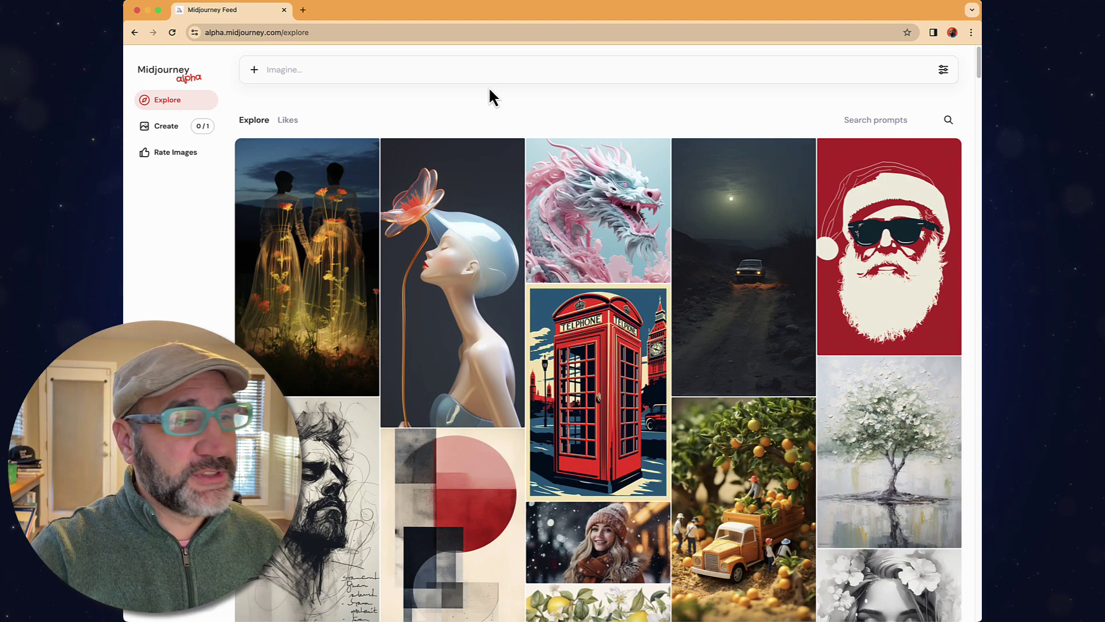
# Go to Create and open the fourth Christmas image full size
pyautogui.click(178, 134)
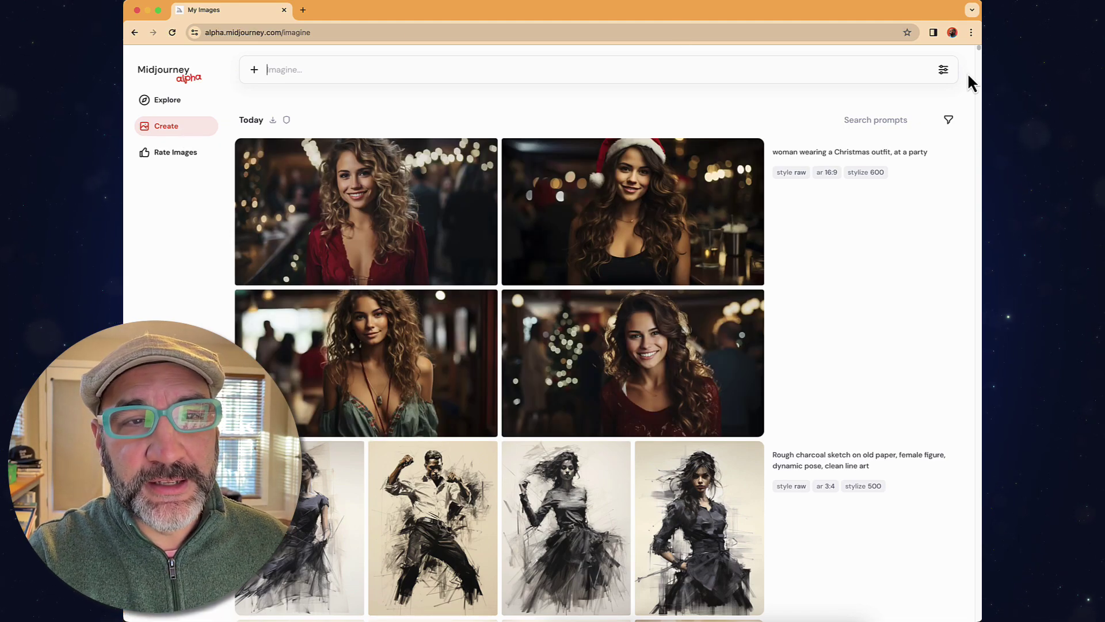
pyautogui.scroll(-4, 977, 68)
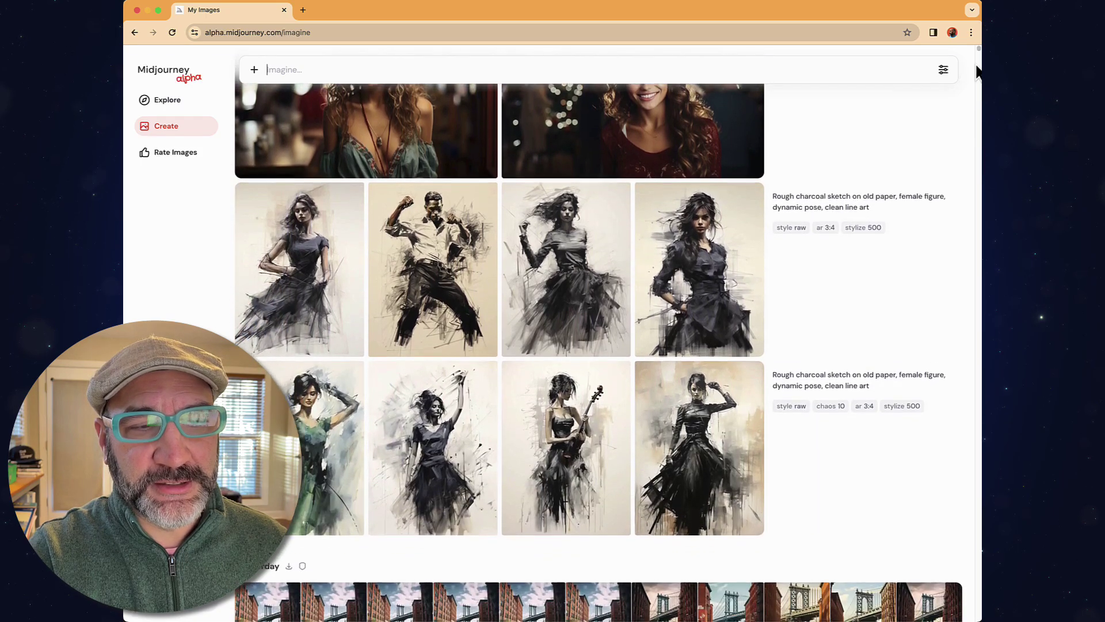
pyautogui.scroll(4, 977, 68)
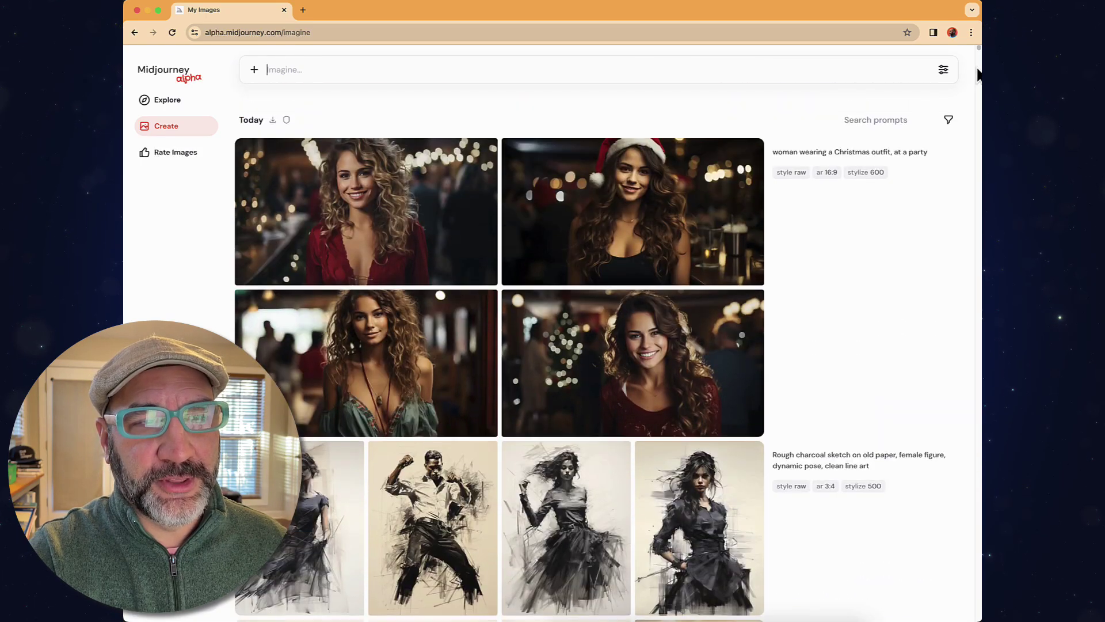
pyautogui.click(736, 321)
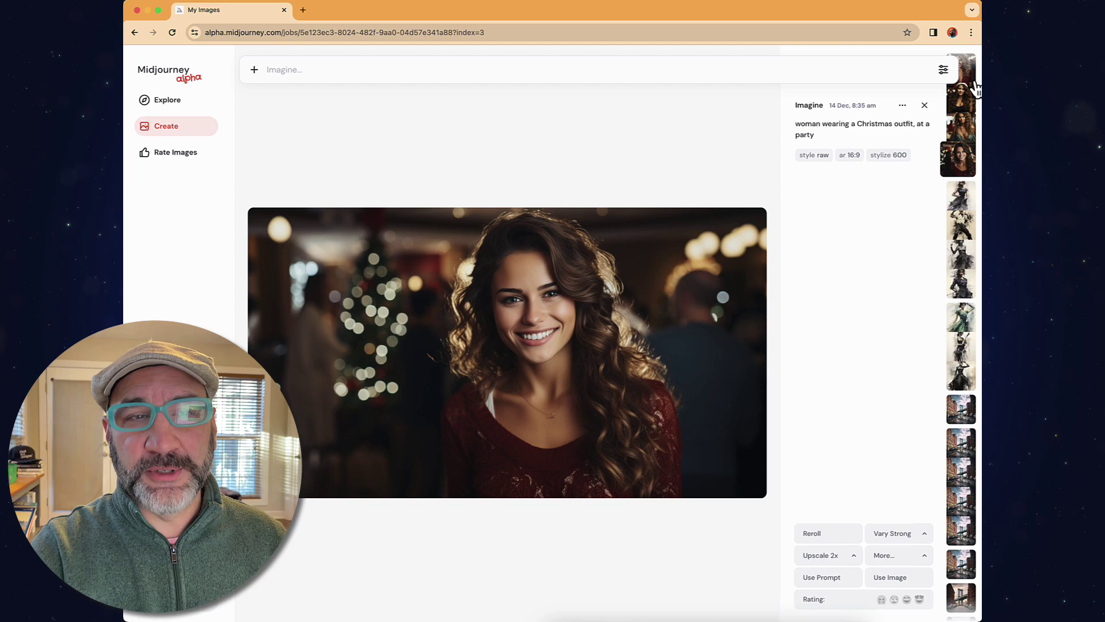
# Browse neighbouring results with the arrow keys, ending back on the red-top Christmas photo
pyautogui.press('Down')
pyautogui.press('Down')
pyautogui.press('Down')
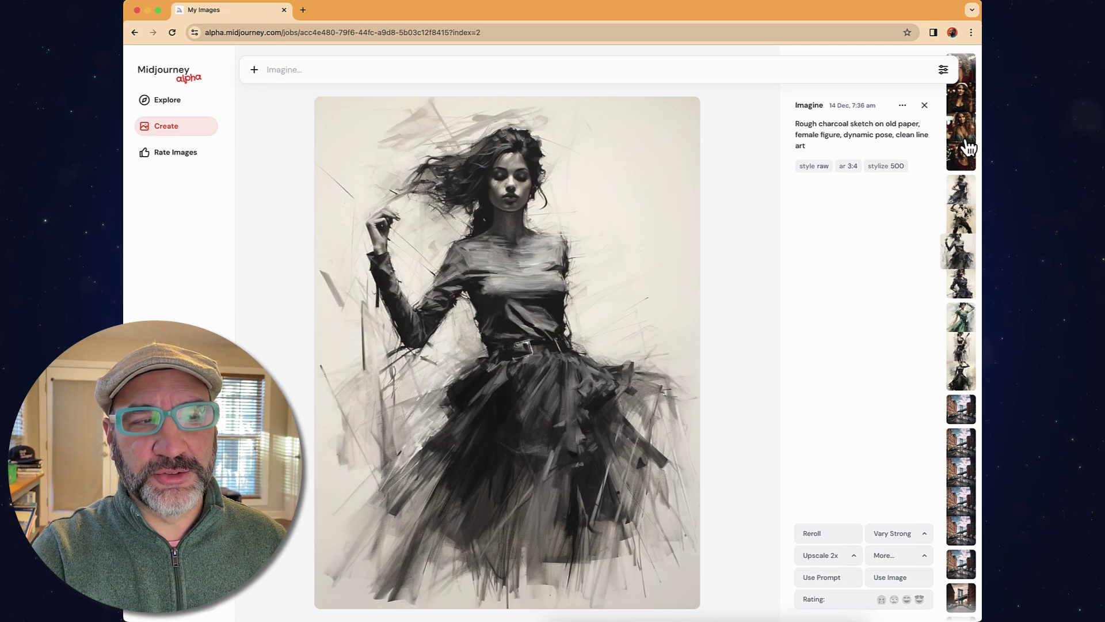
pyautogui.press('Down')
pyautogui.press('Down')
pyautogui.press('Up')
pyautogui.click(972, 162)
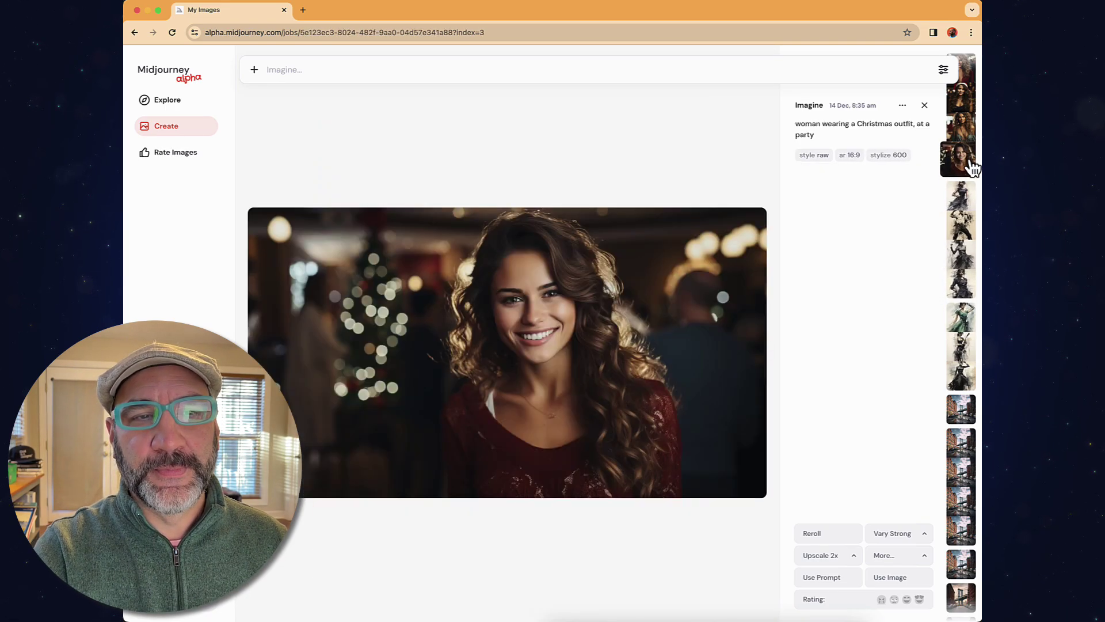
pyautogui.press('Up')
pyautogui.press('Up')
pyautogui.press('Down')
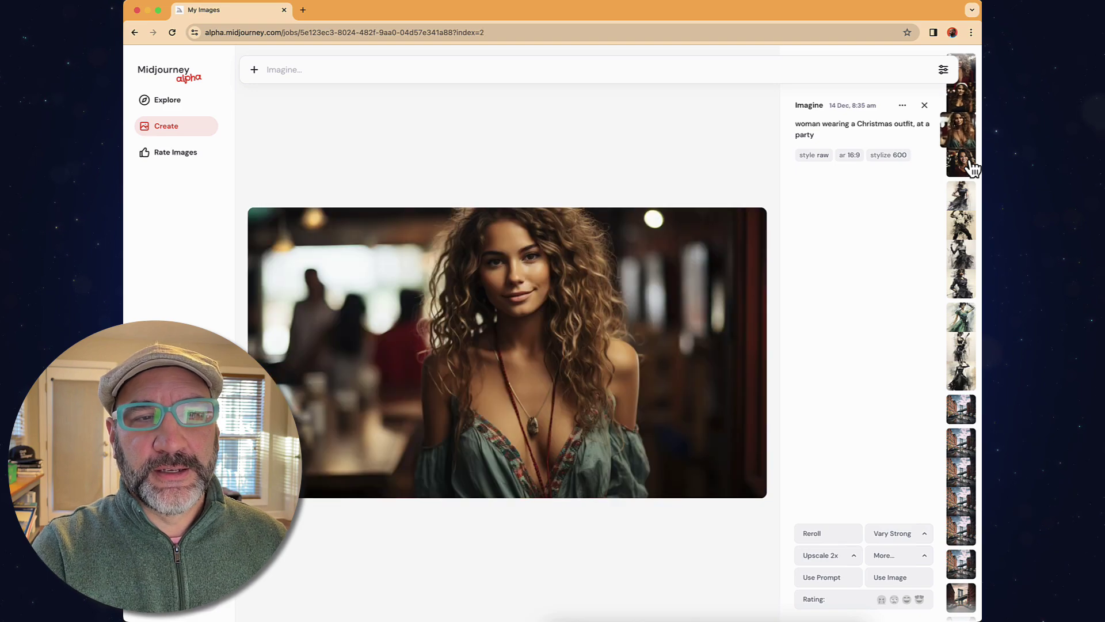
pyautogui.click(971, 164)
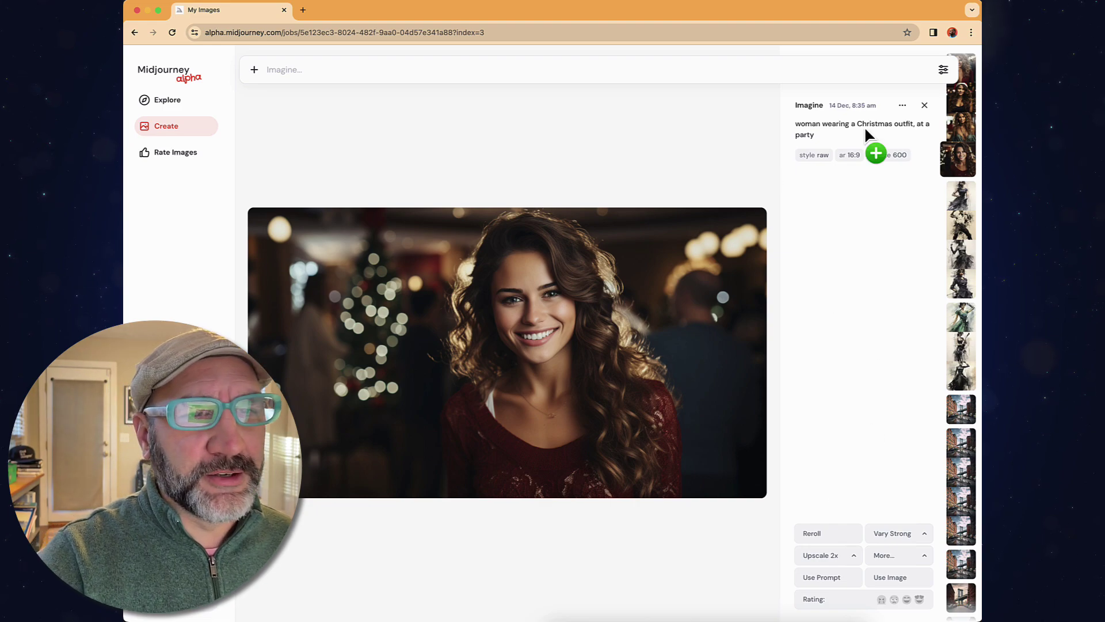
# Reuse the image's prompt with --ar 16:9 --style raw --stylize 600 and show the generation settings
pyautogui.click(838, 578)
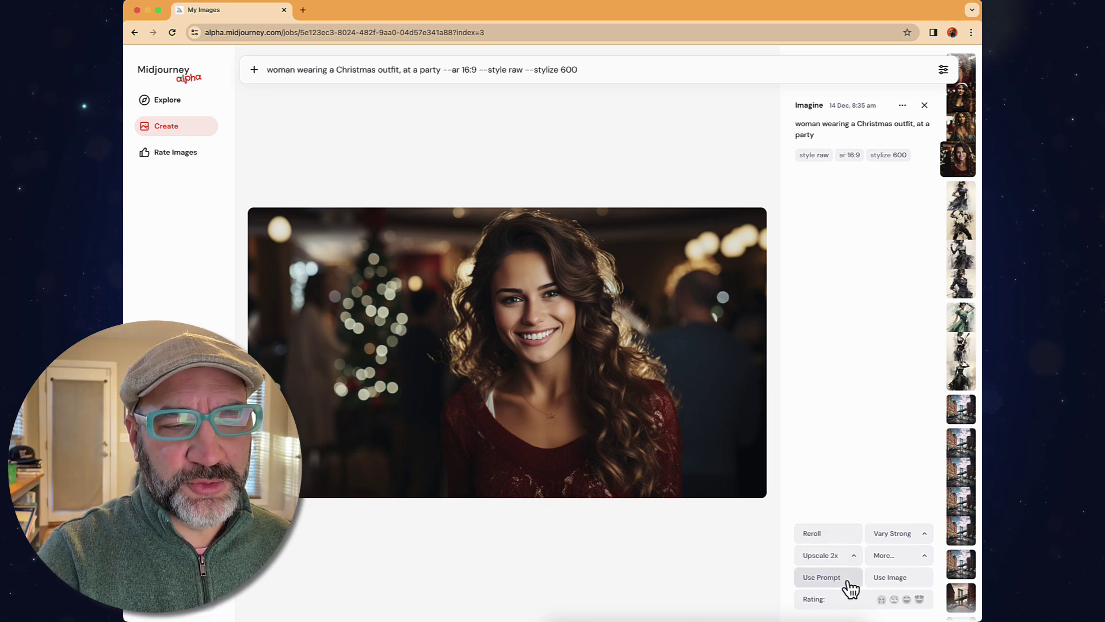
pyautogui.click(943, 70)
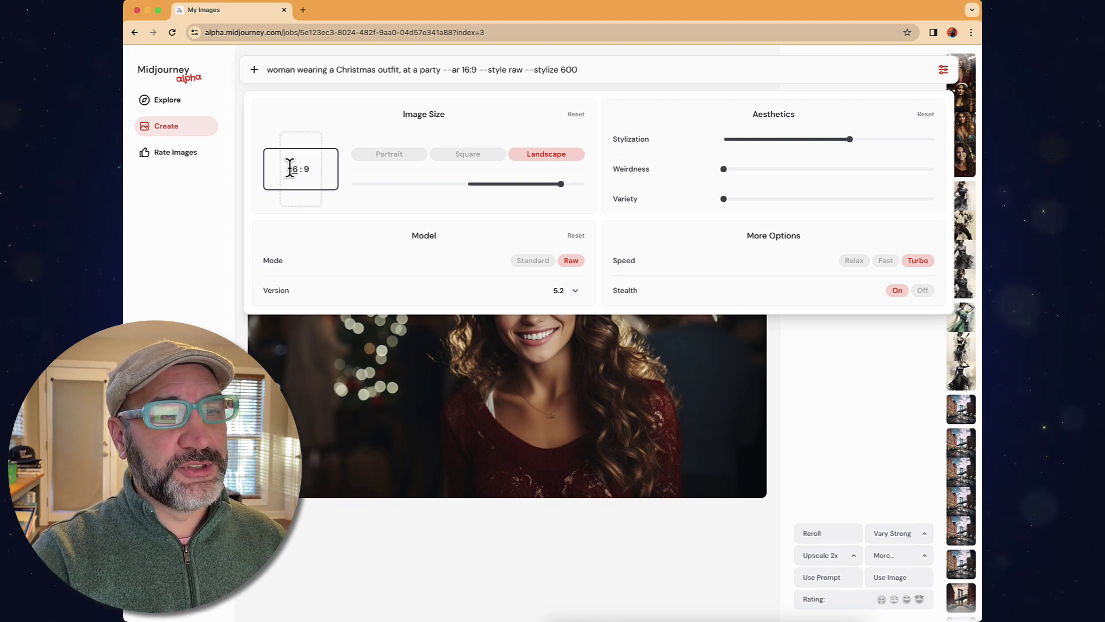
# After trying Portrait, Square and Landscape, change the Image Size ratio to a custom 21:9
pyautogui.click(402, 164)
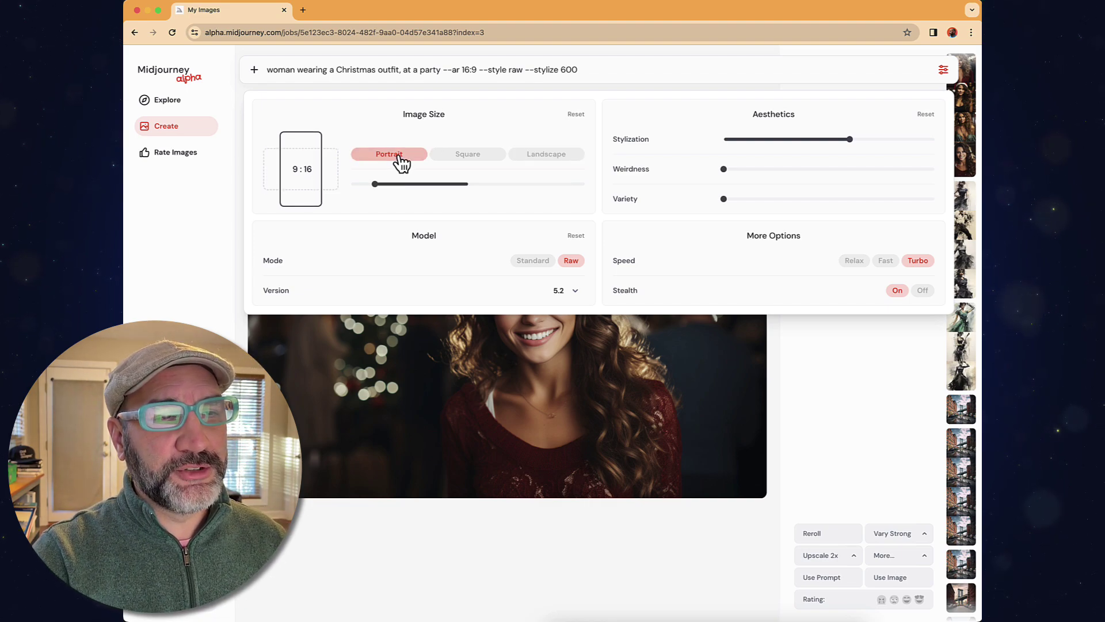
pyautogui.click(463, 162)
pyautogui.click(553, 159)
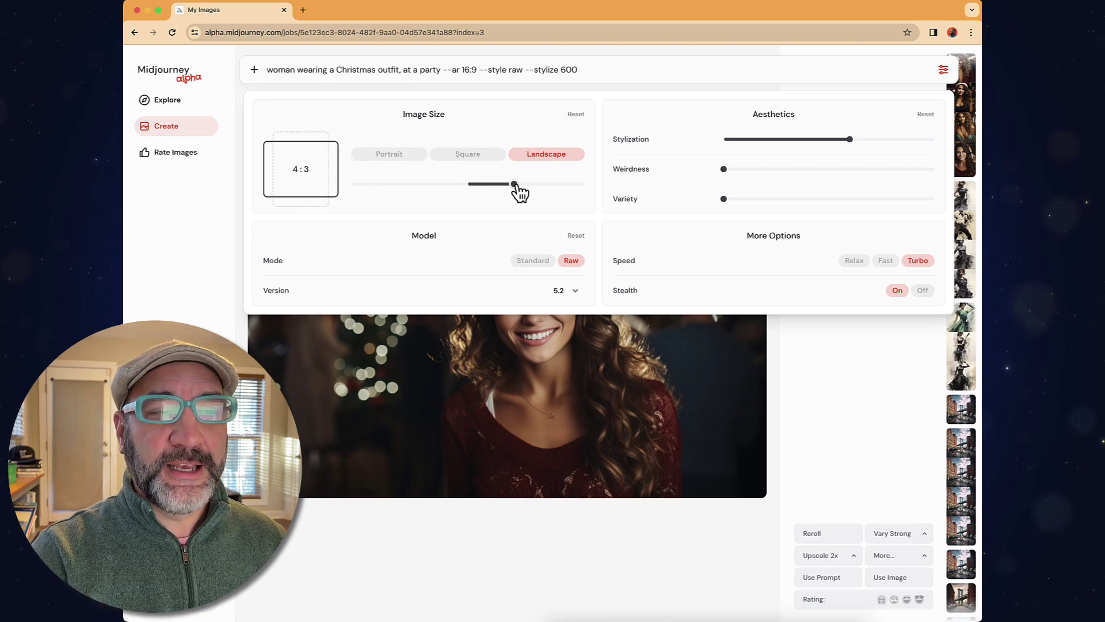
pyautogui.moveTo(515, 184); pyautogui.dragTo(444, 193)
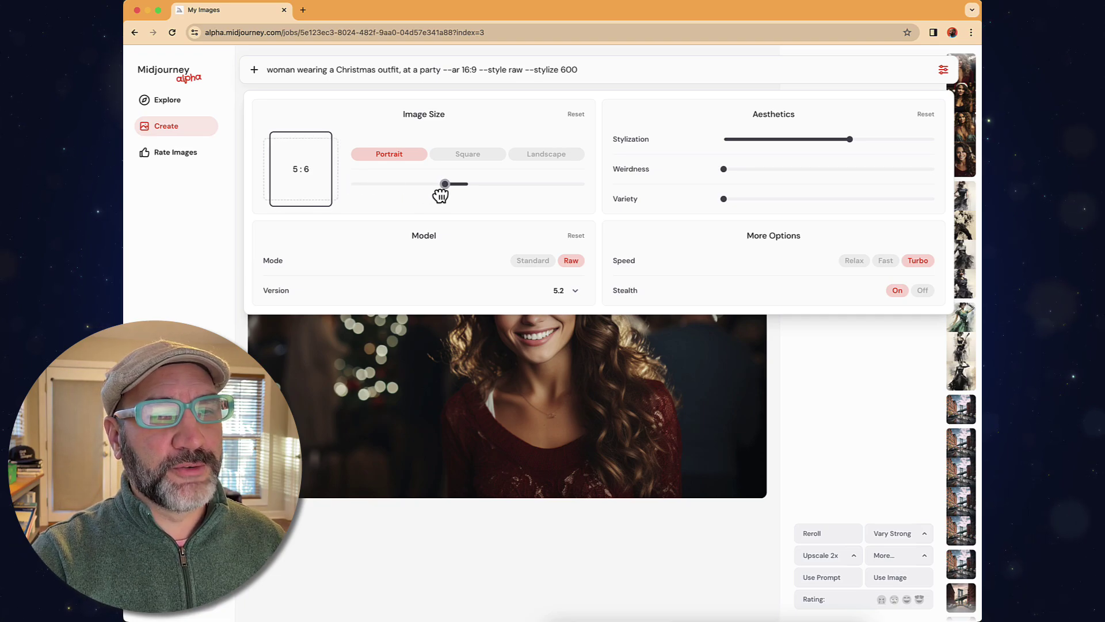
pyautogui.doubleClick(293, 168)
pyautogui.write('21')
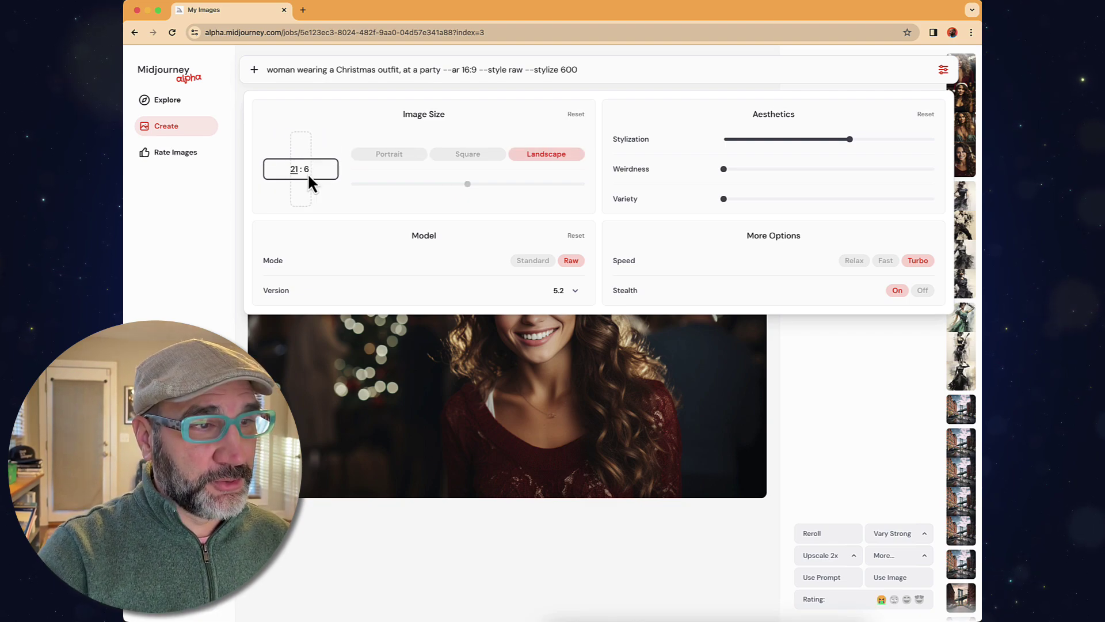
pyautogui.doubleClick(307, 169)
pyautogui.press('BackSpace')
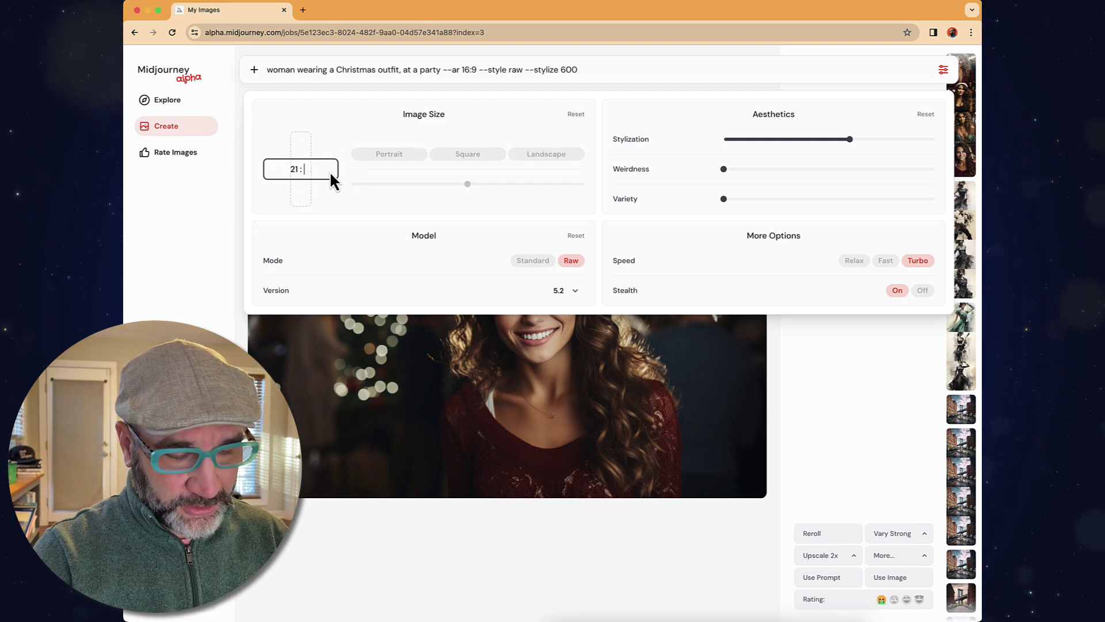
pyautogui.write('9')
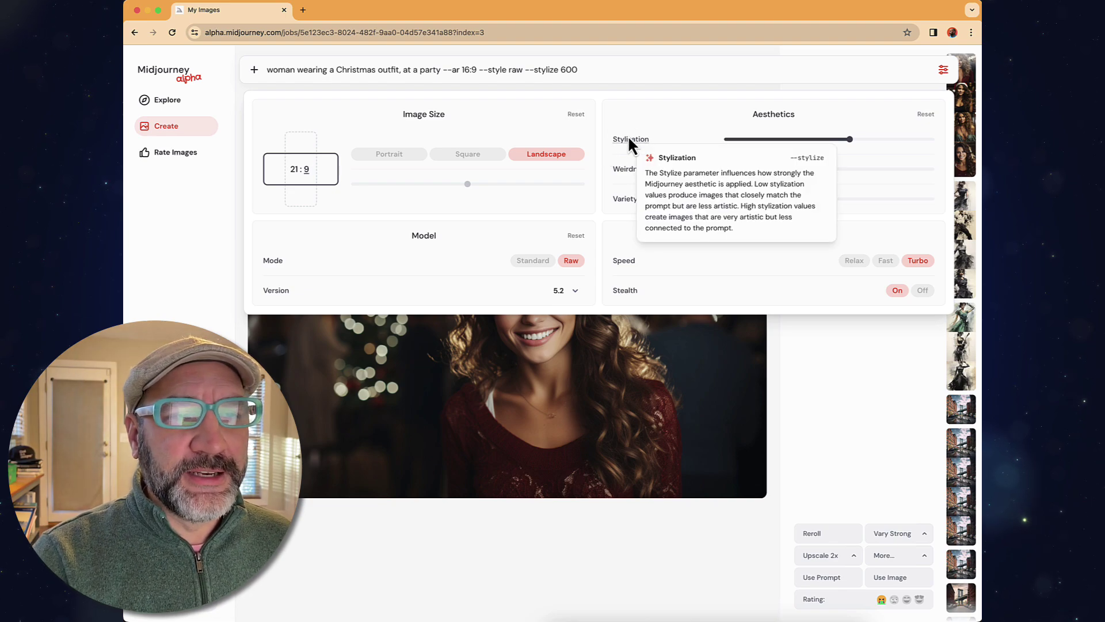
# Raise the Weirdness and Variety sliders to about 10 each, keeping stylize at 600
pyautogui.moveTo(625, 140)
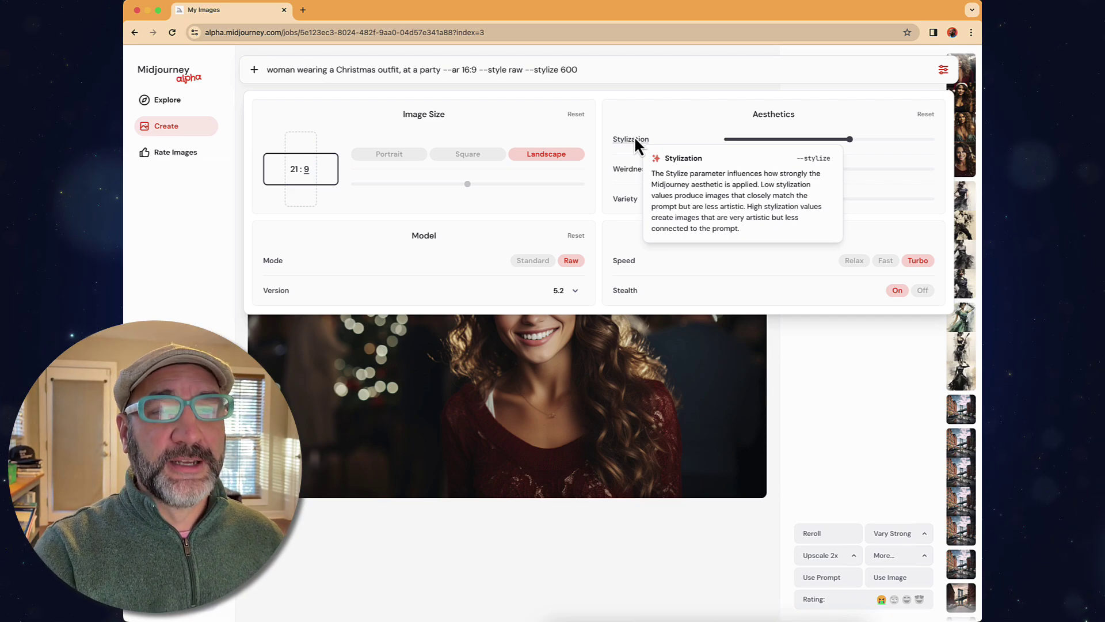
pyautogui.moveTo(849, 142)
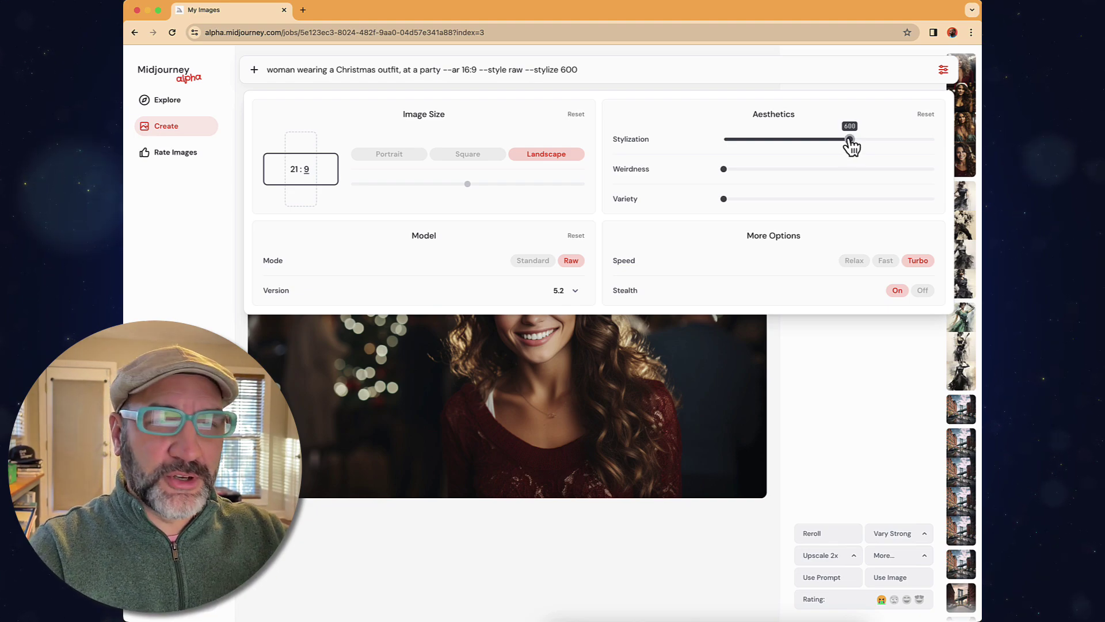
pyautogui.moveTo(637, 174)
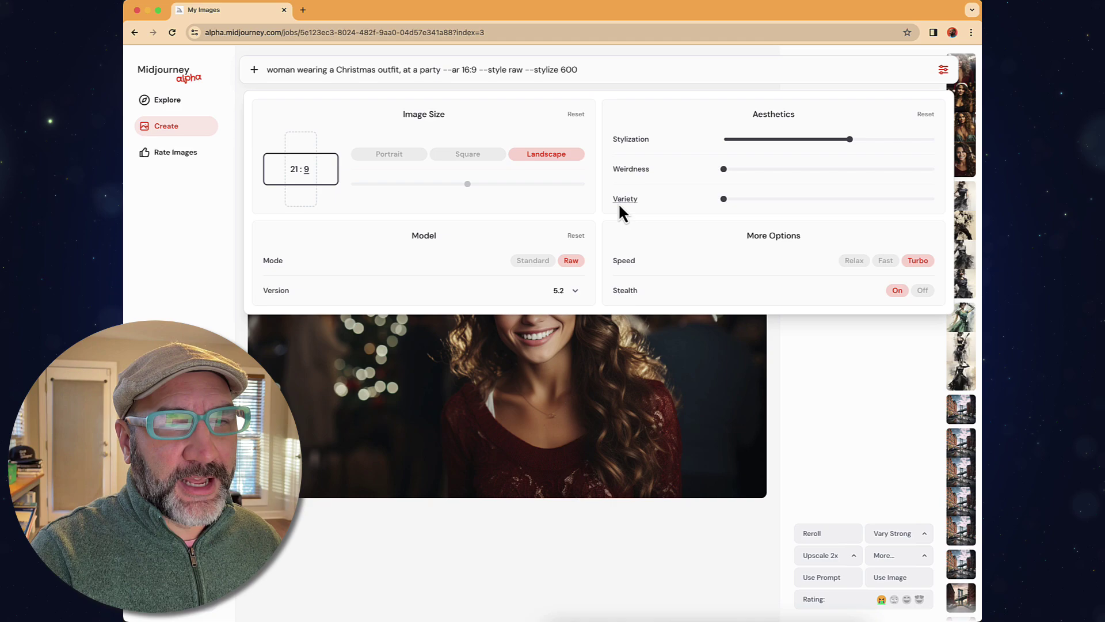
pyautogui.moveTo(627, 198)
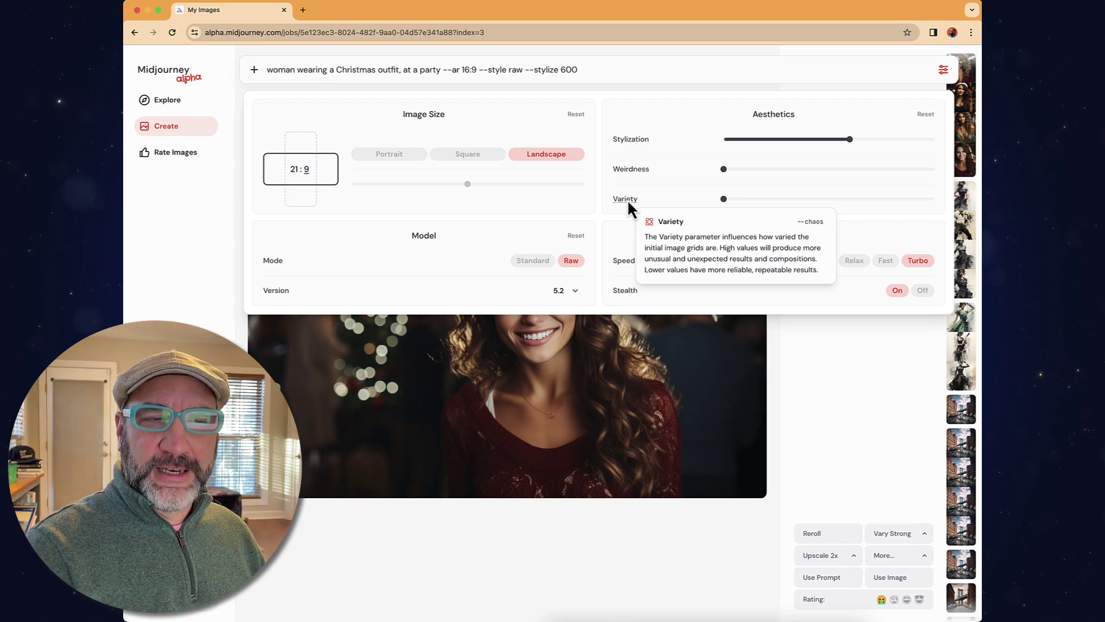
pyautogui.moveTo(725, 169)
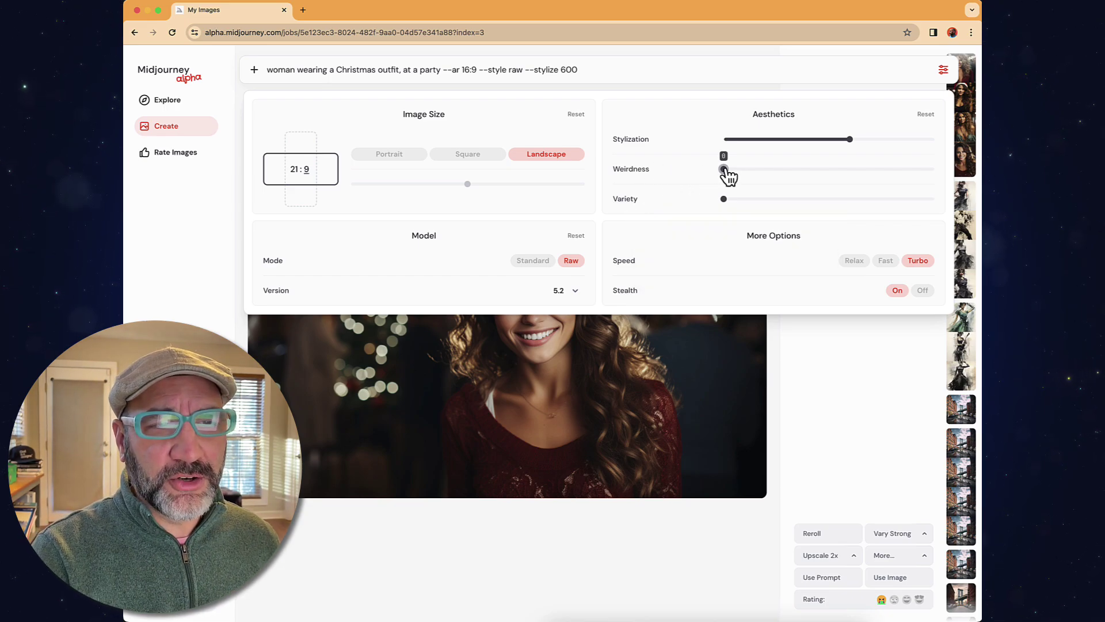
pyautogui.moveTo(726, 170); pyautogui.dragTo(744, 199)
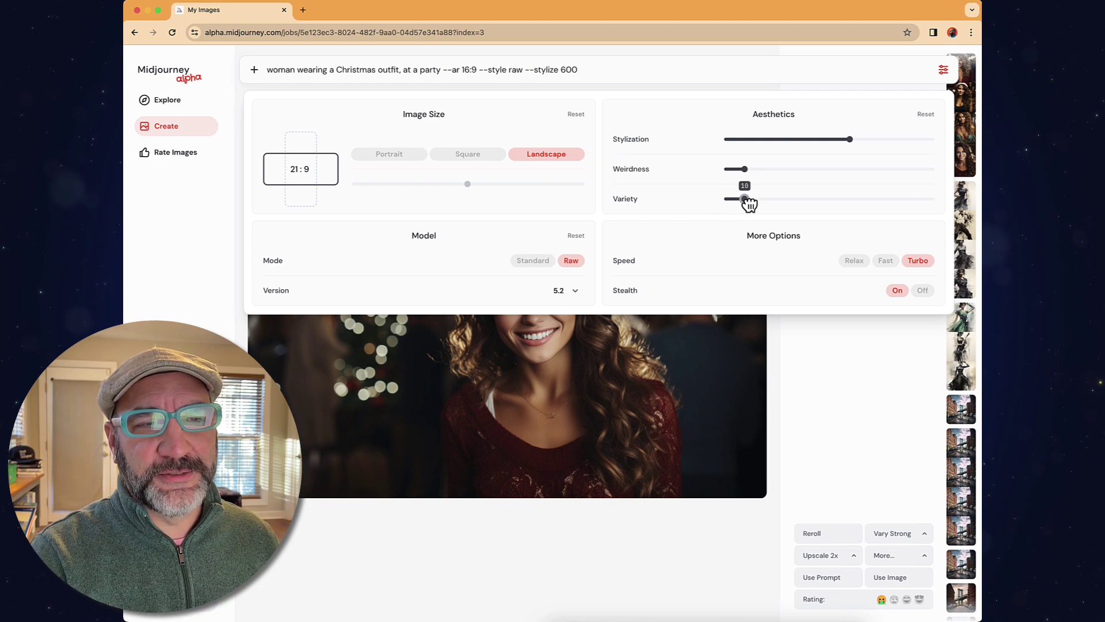
pyautogui.click(575, 290)
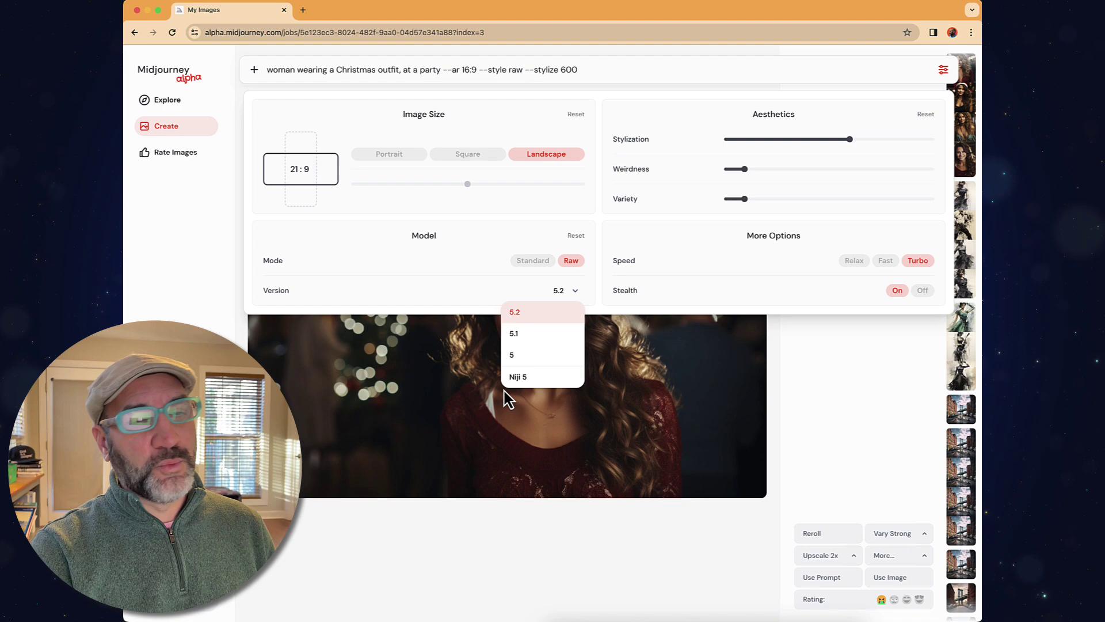
pyautogui.click(534, 260)
pyautogui.click(575, 290)
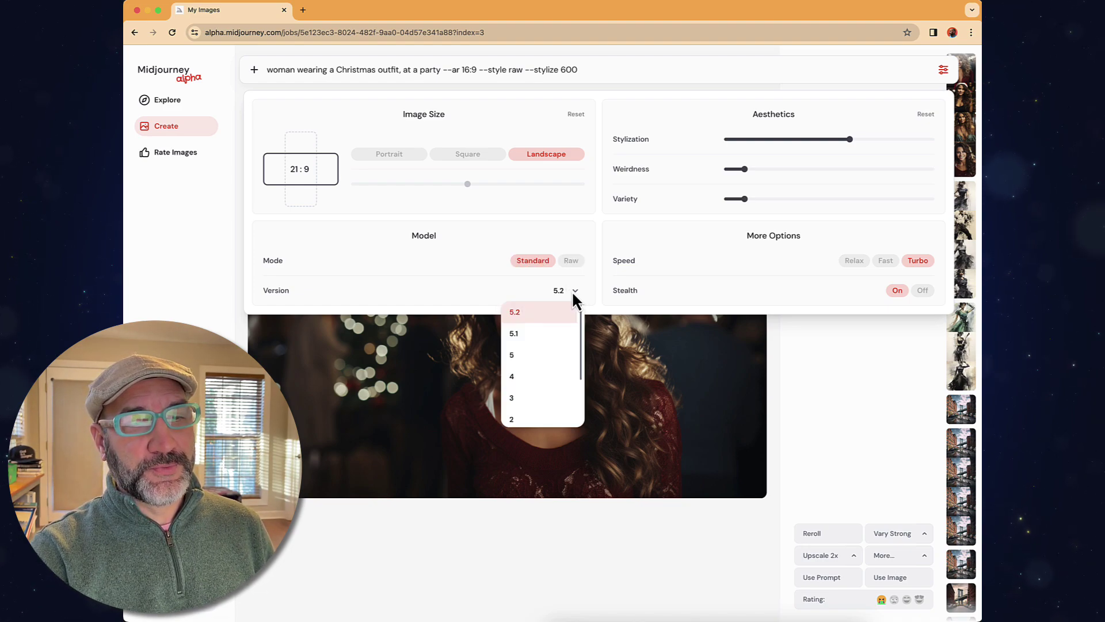
pyautogui.scroll(-3, 565, 330)
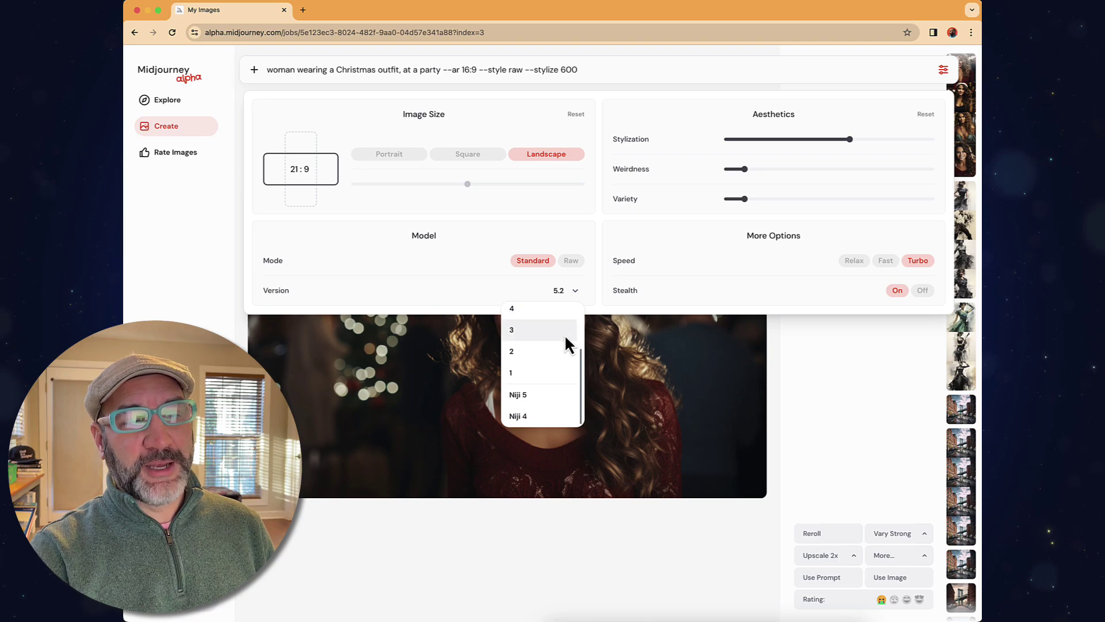
pyautogui.click(572, 262)
pyautogui.click(575, 290)
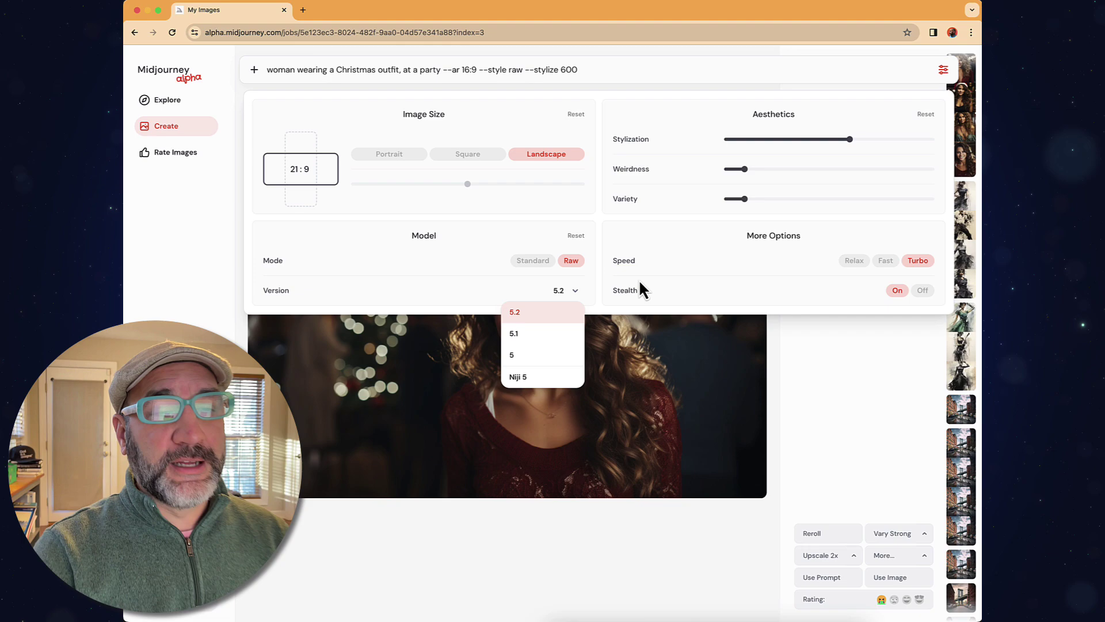
pyautogui.click(699, 252)
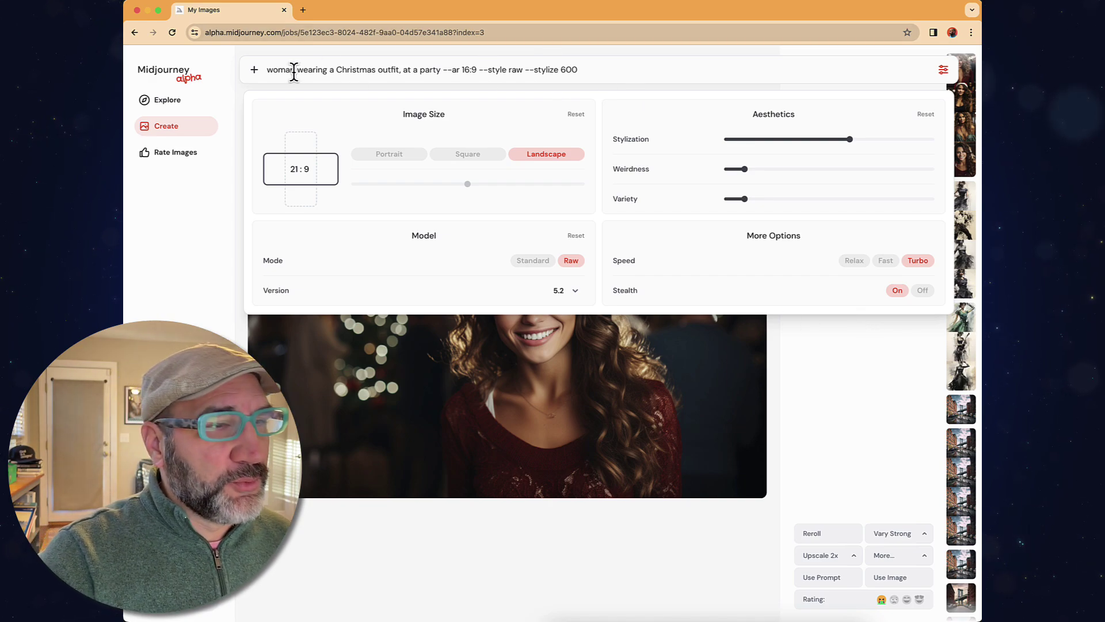
# Edit the prompt to read 'Man wearing a Christmas outfit, at a party in the streets of New York'
pyautogui.moveTo(285, 70); pyautogui.dragTo(223, 72)
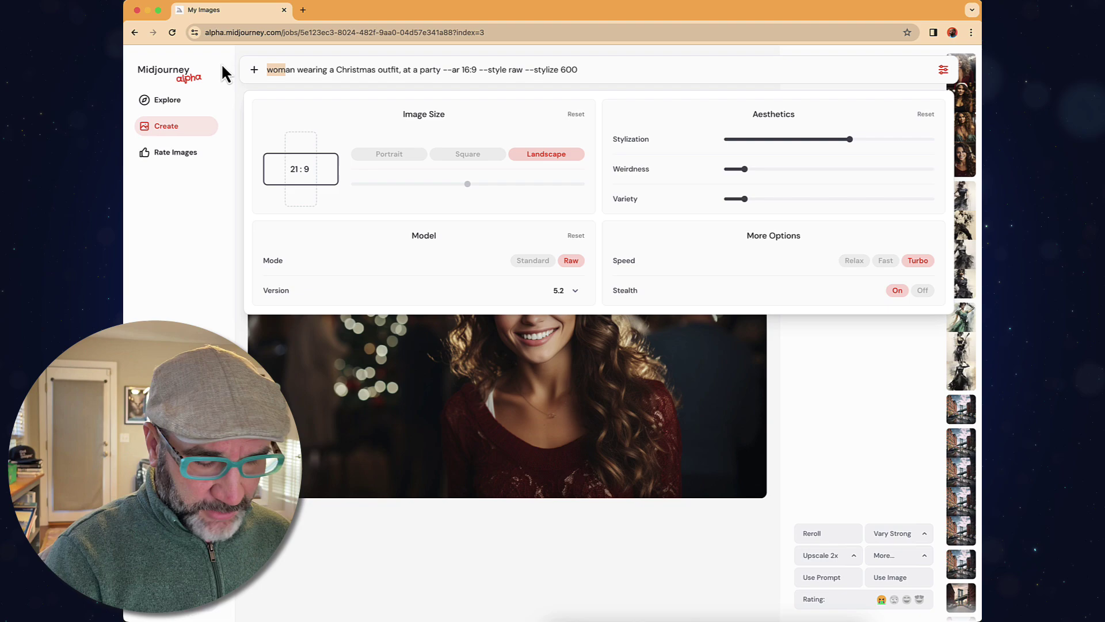
pyautogui.write('M')
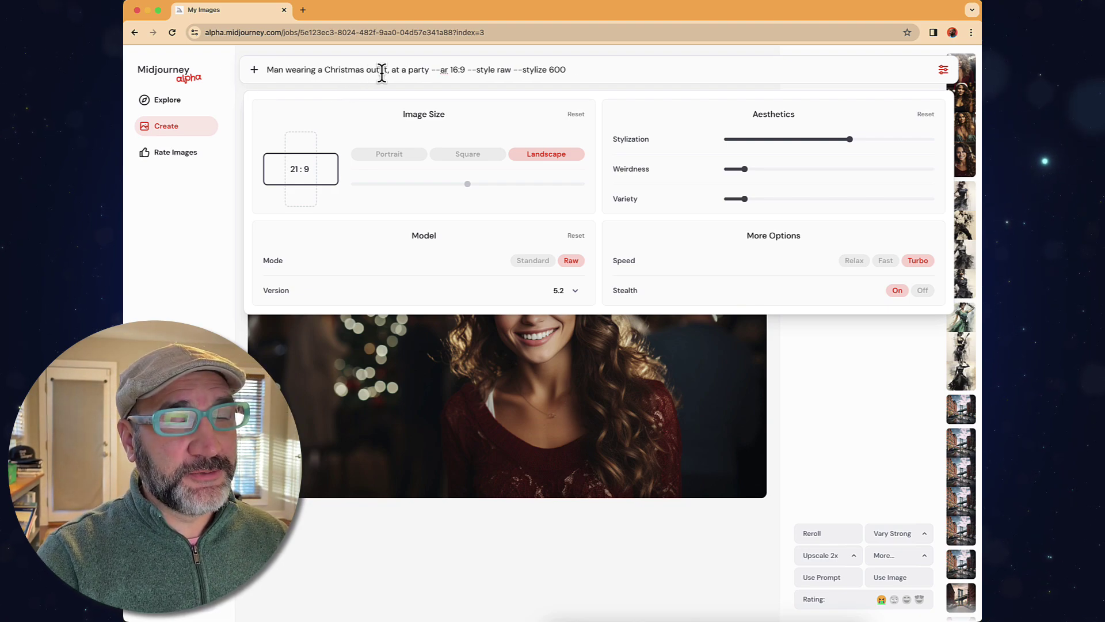
pyautogui.click(428, 70)
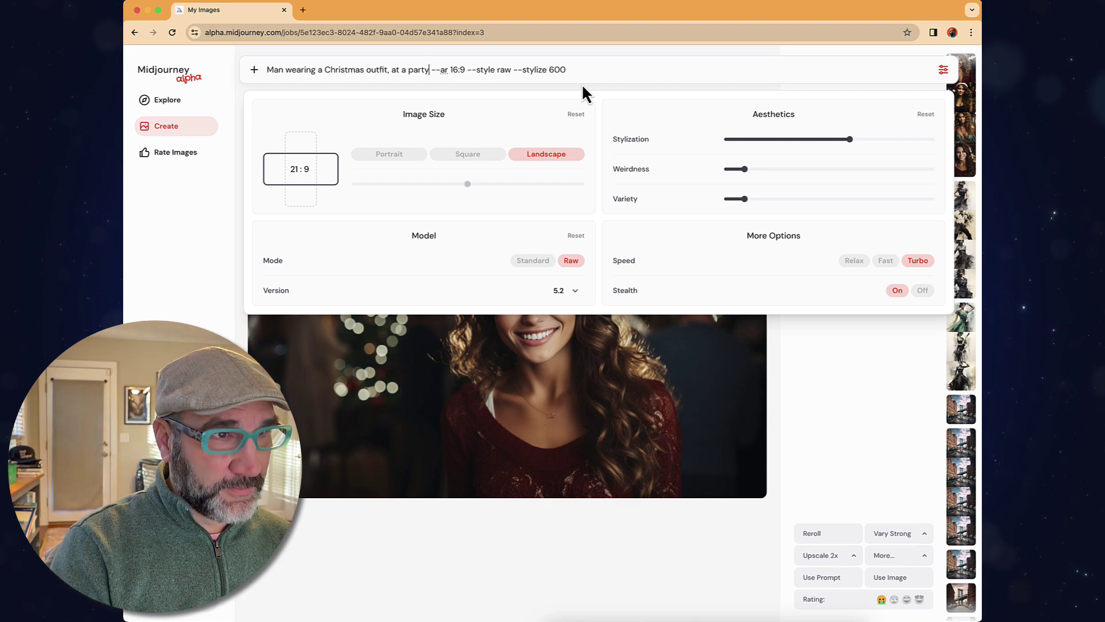
pyautogui.write('in the stre ')
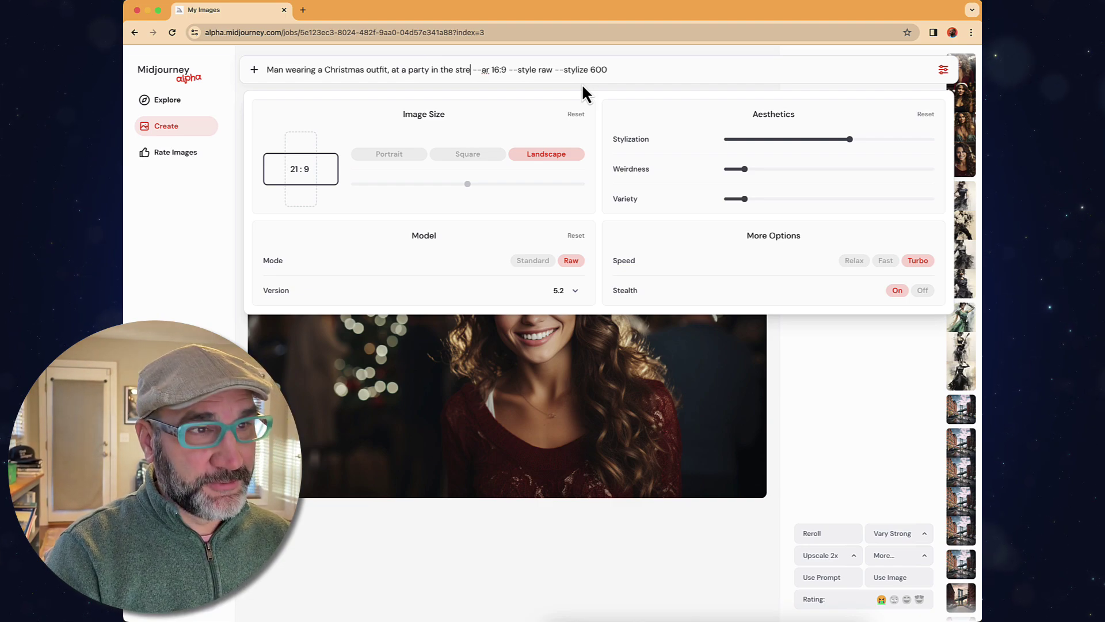
pyautogui.write('ets of')
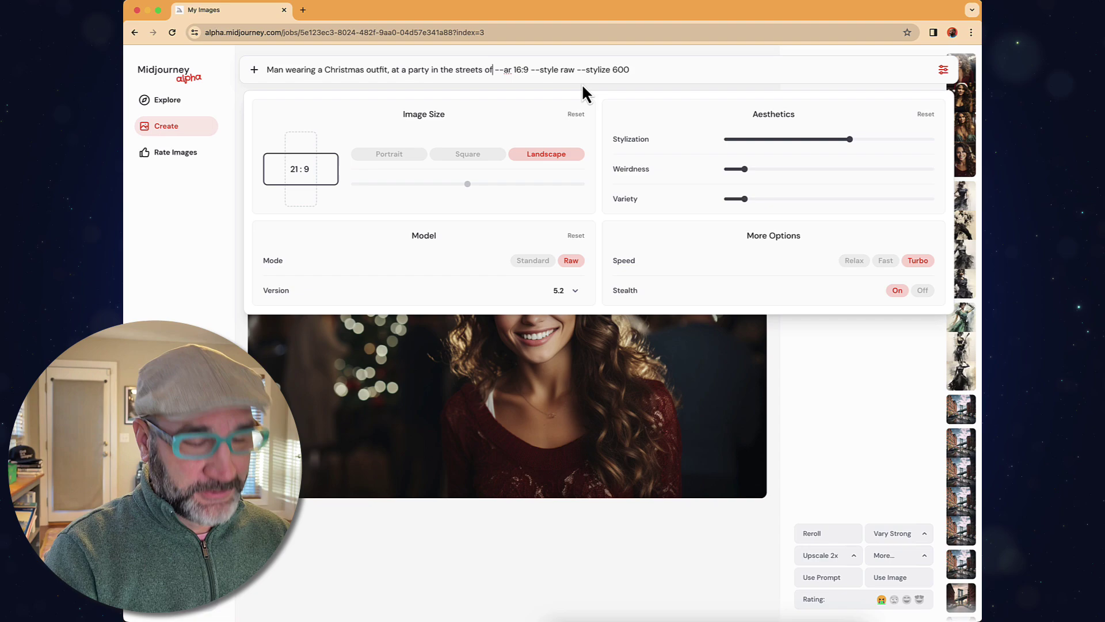
pyautogui.write('New York')
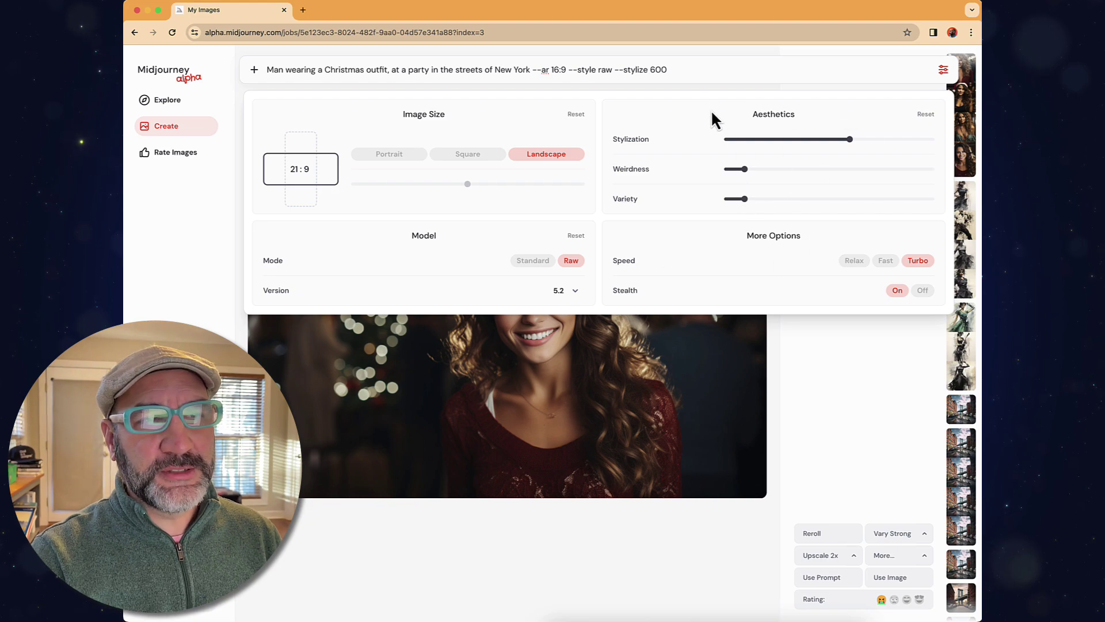
# Submit the New York prompt and browse its results, ending on the man in the red coat
pyautogui.press('Return')
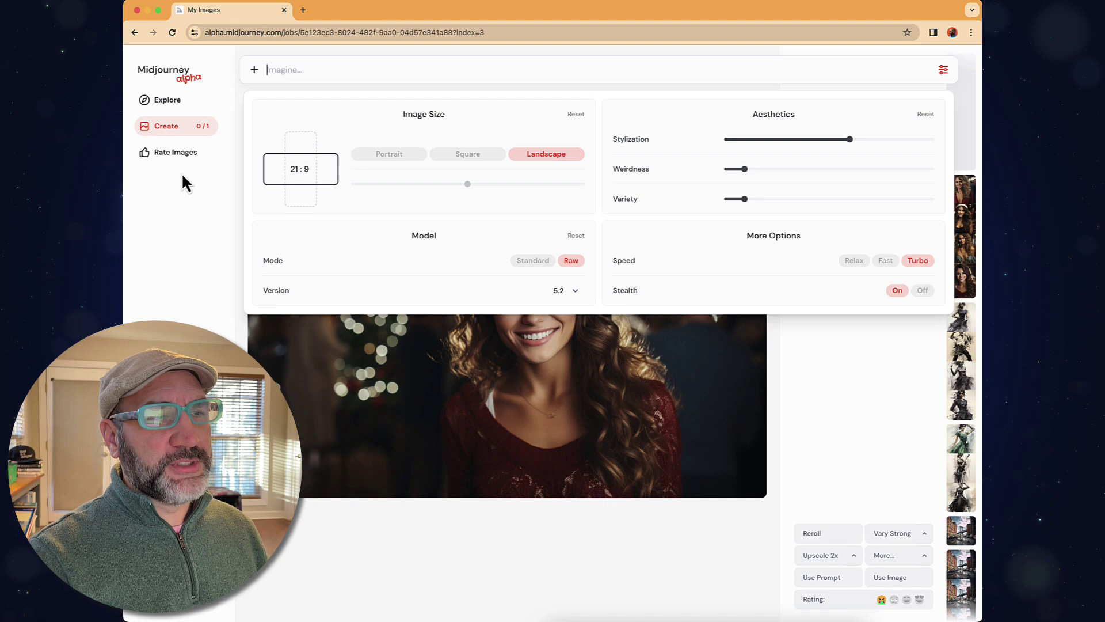
pyautogui.click(196, 211)
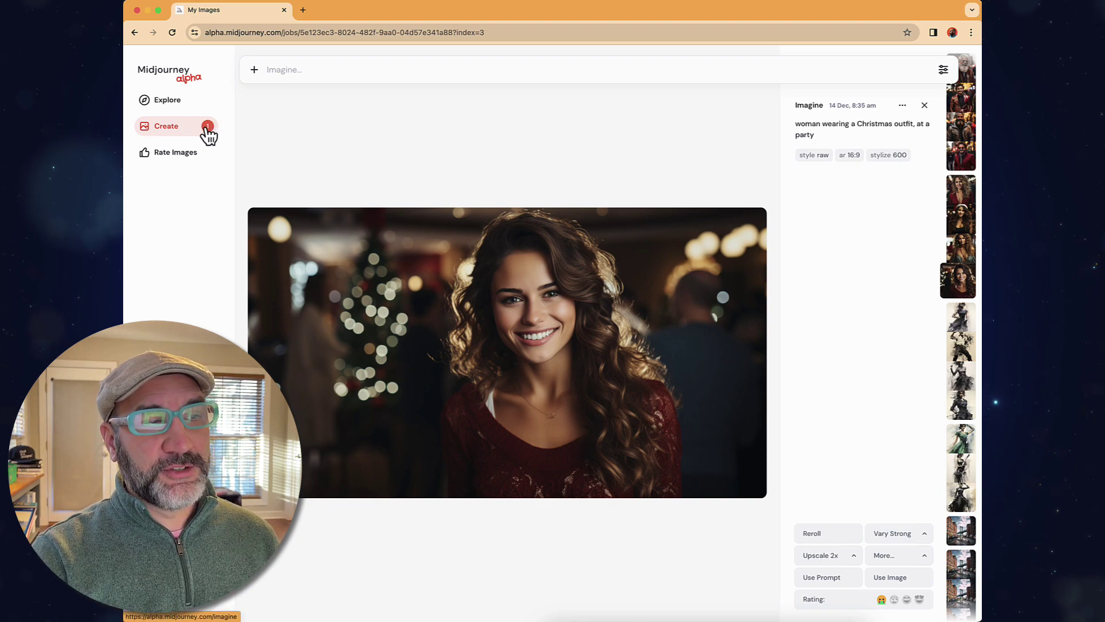
pyautogui.click(970, 84)
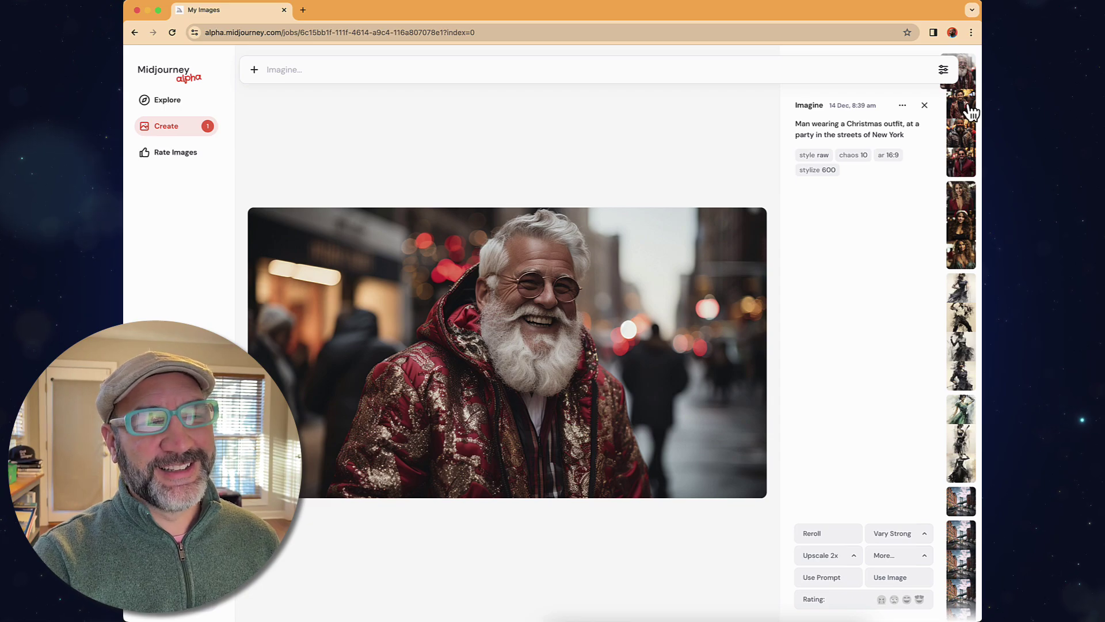
pyautogui.click(971, 112)
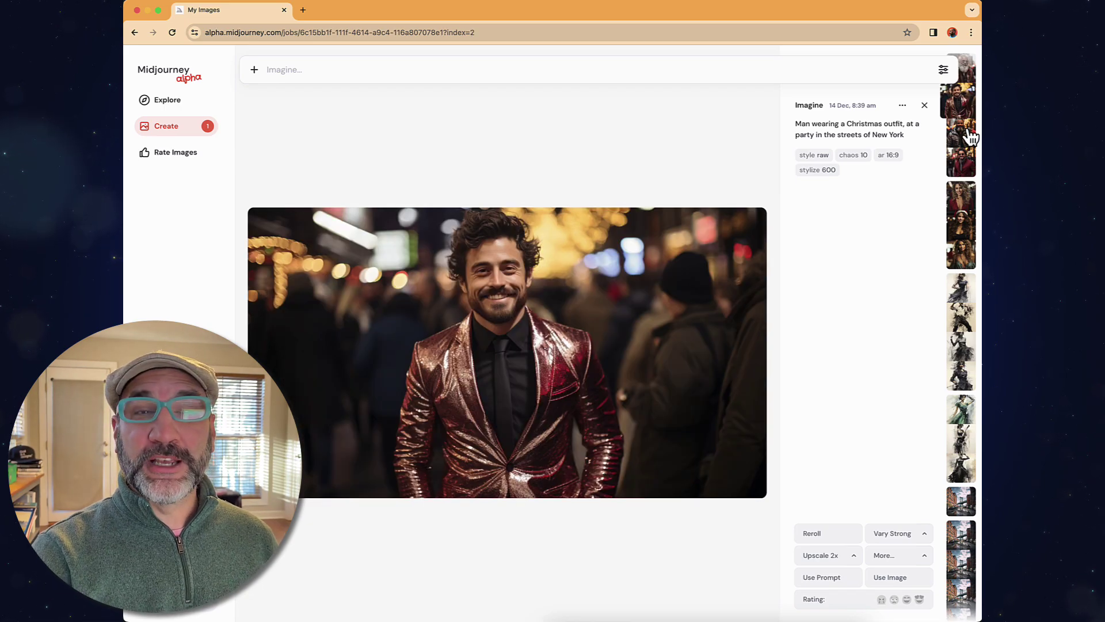
pyautogui.click(964, 166)
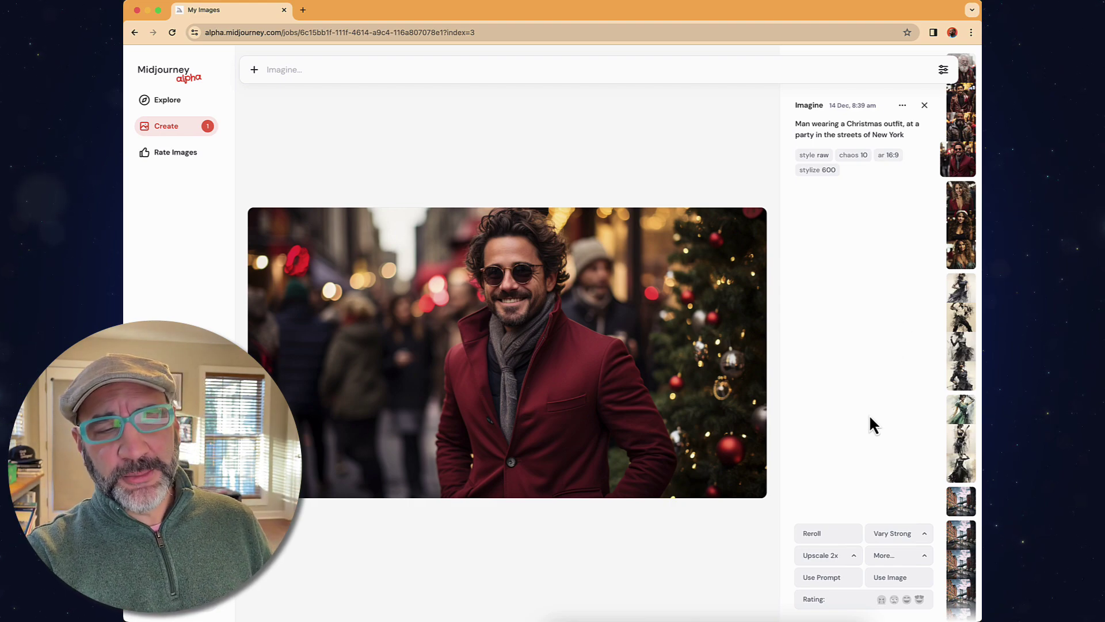
# Reroll the New York prompt twice and view the new results, ending on the laughing curly-haired man
pyautogui.click(815, 536)
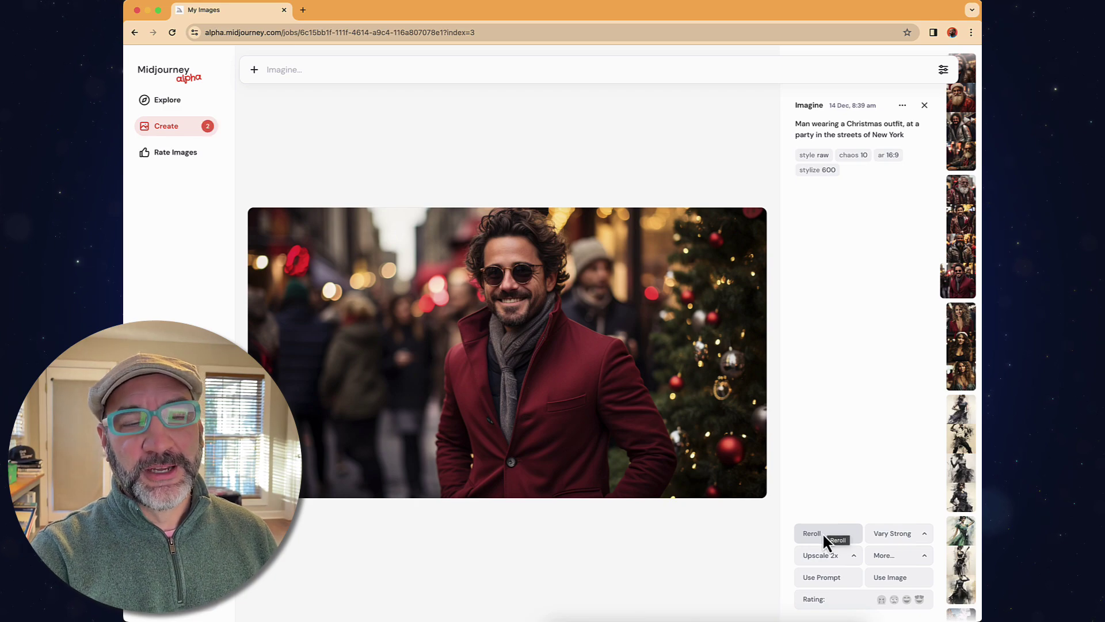
pyautogui.click(823, 533)
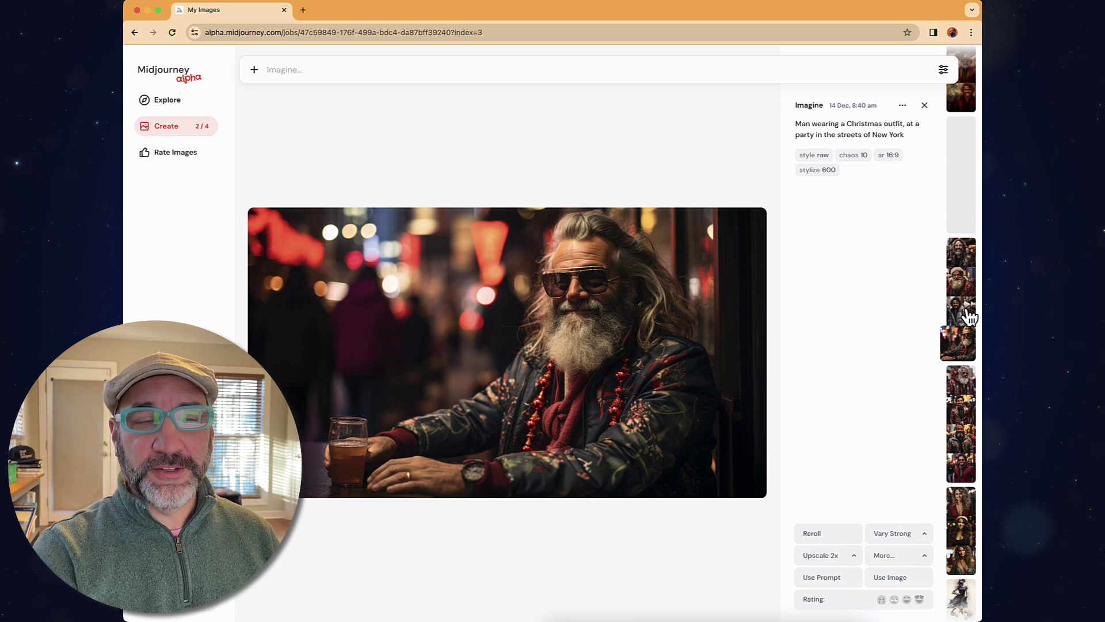
pyautogui.click(967, 311)
pyautogui.click(965, 311)
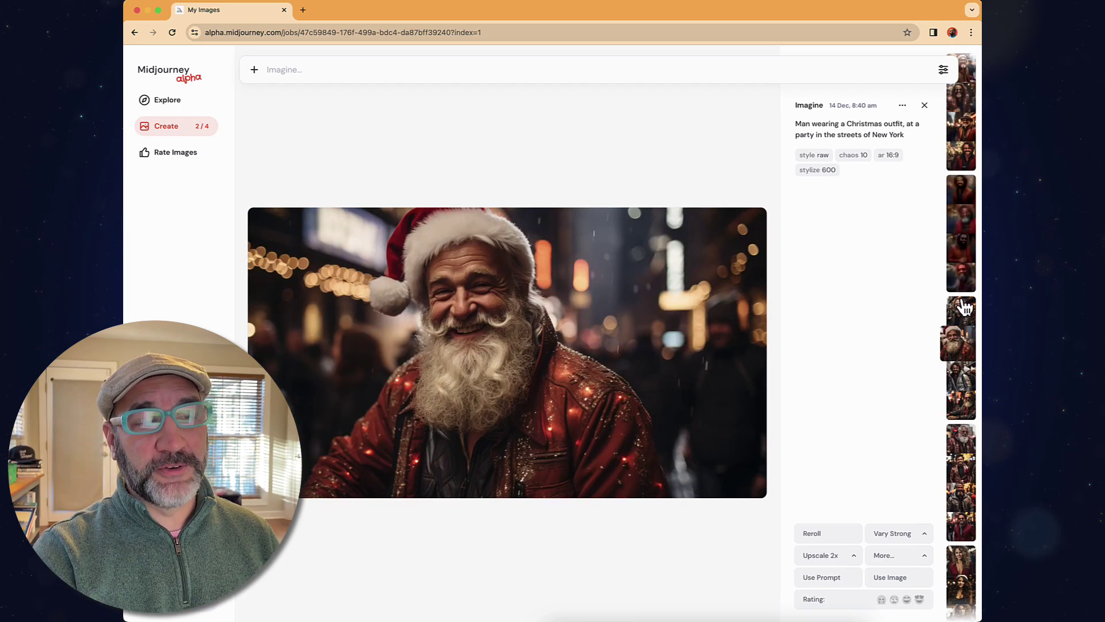
pyautogui.click(964, 306)
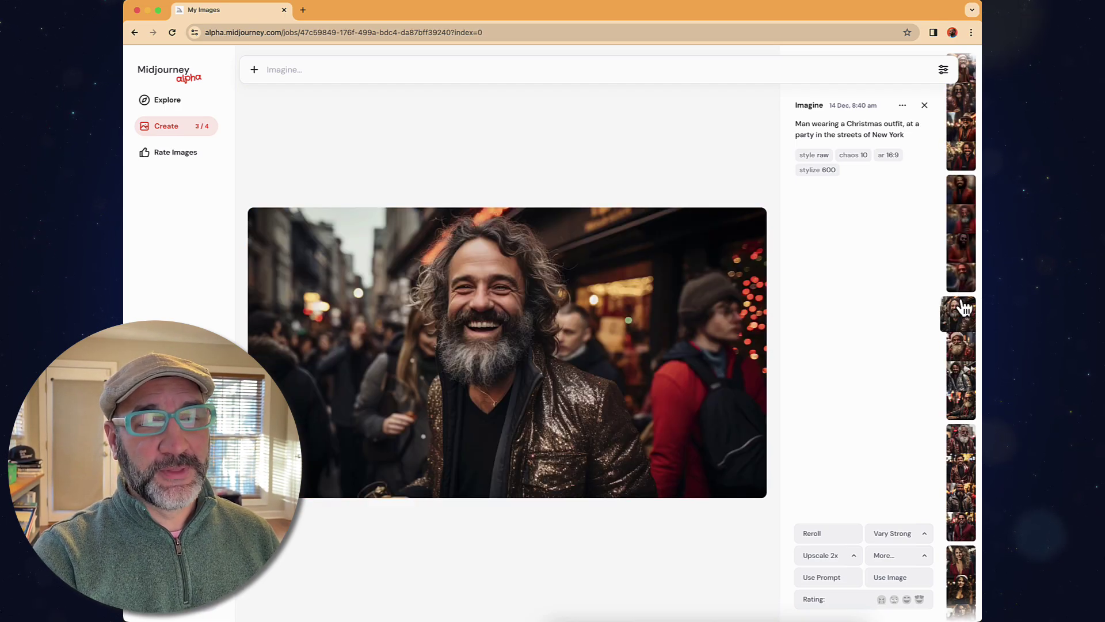
# Queue a Strong variation of the laughing man image, then try Open in Discord
pyautogui.click(908, 536)
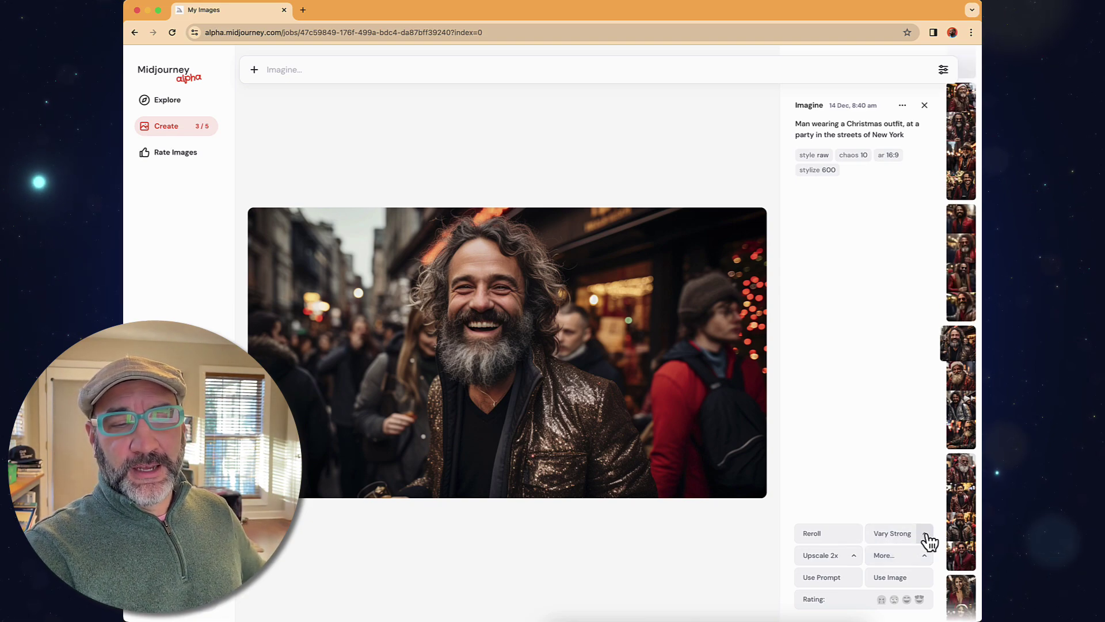
pyautogui.click(925, 537)
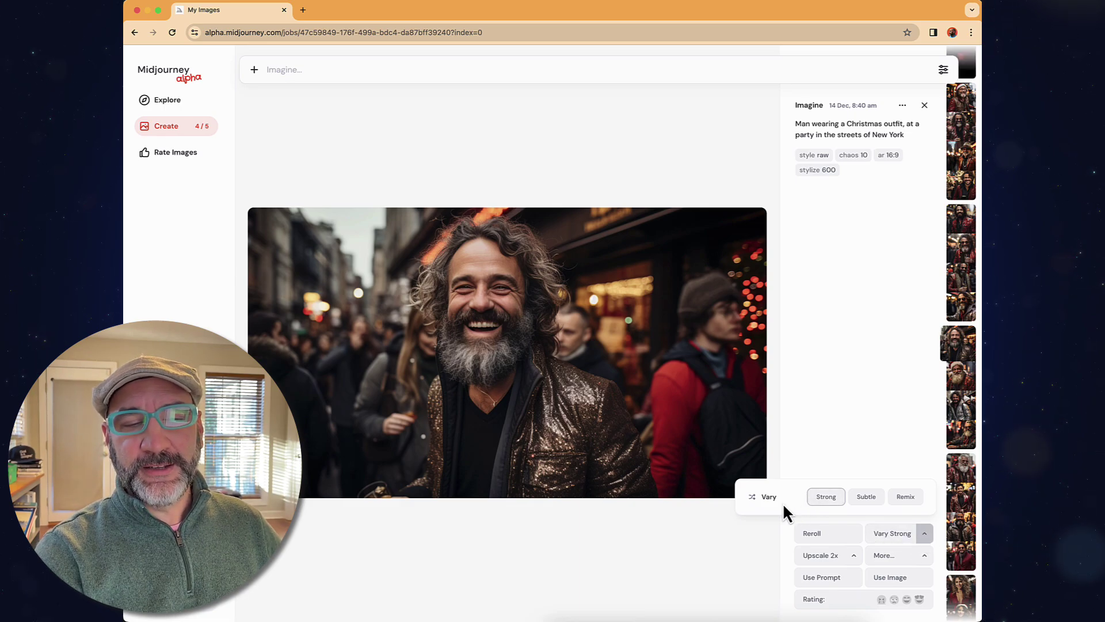
pyautogui.click(822, 501)
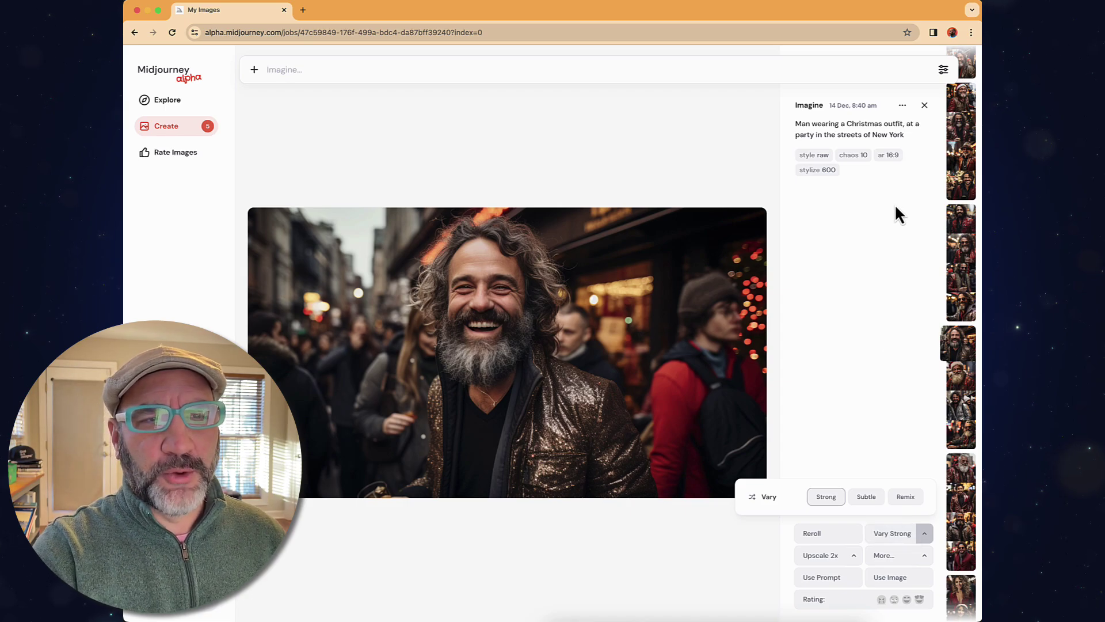
pyautogui.click(902, 106)
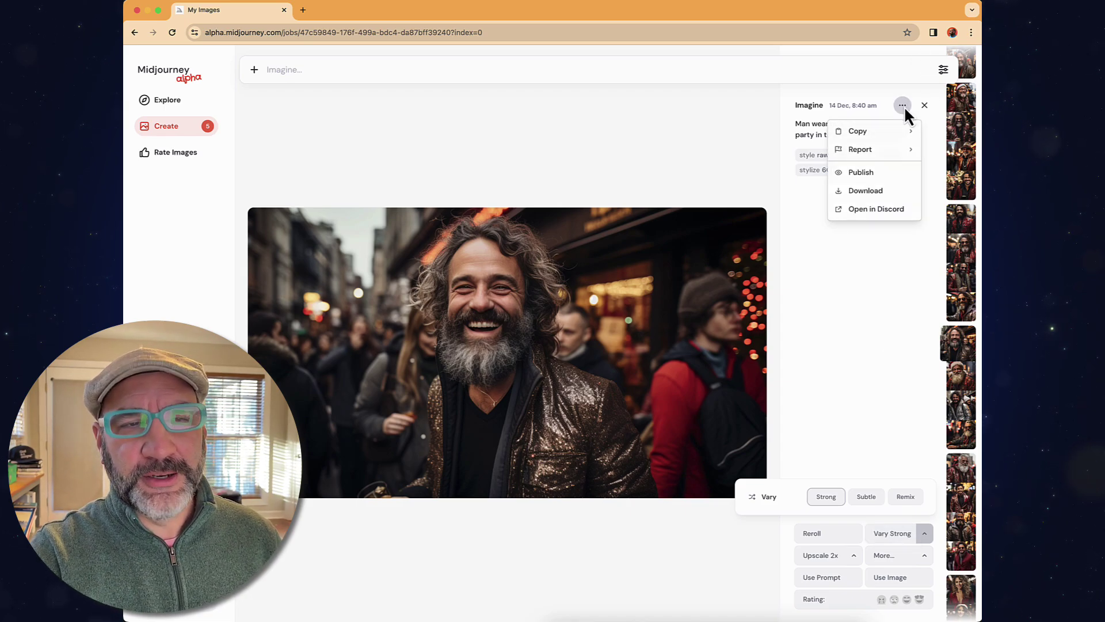
pyautogui.click(877, 211)
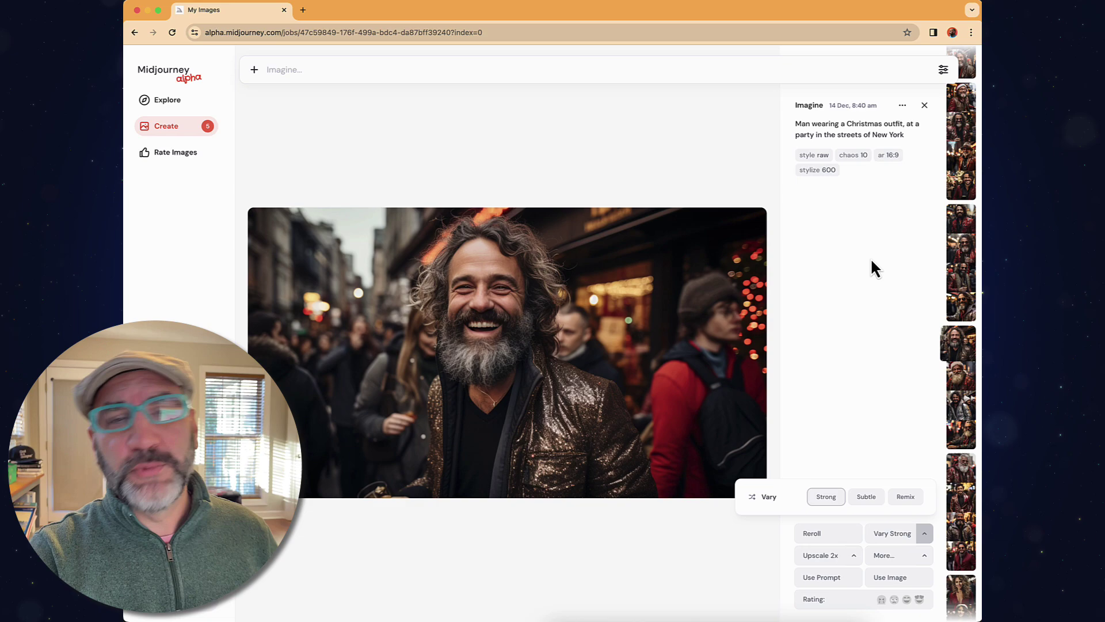
# Look over the Upscale and pan/zoom options, then add the laughing man image as a prompt reference
pyautogui.click(854, 555)
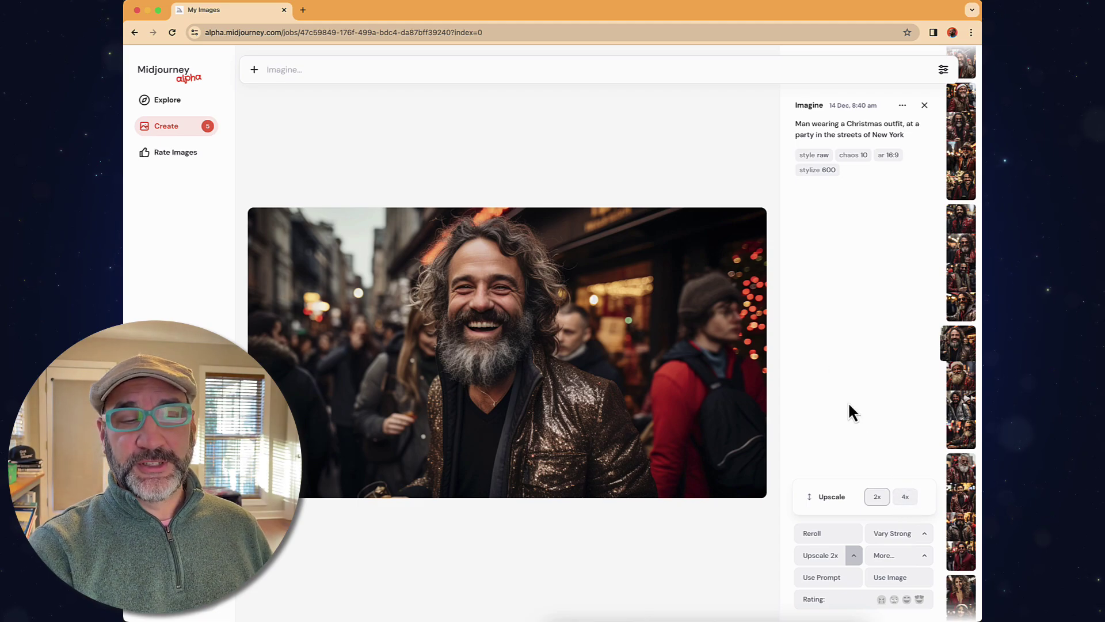
pyautogui.click(925, 556)
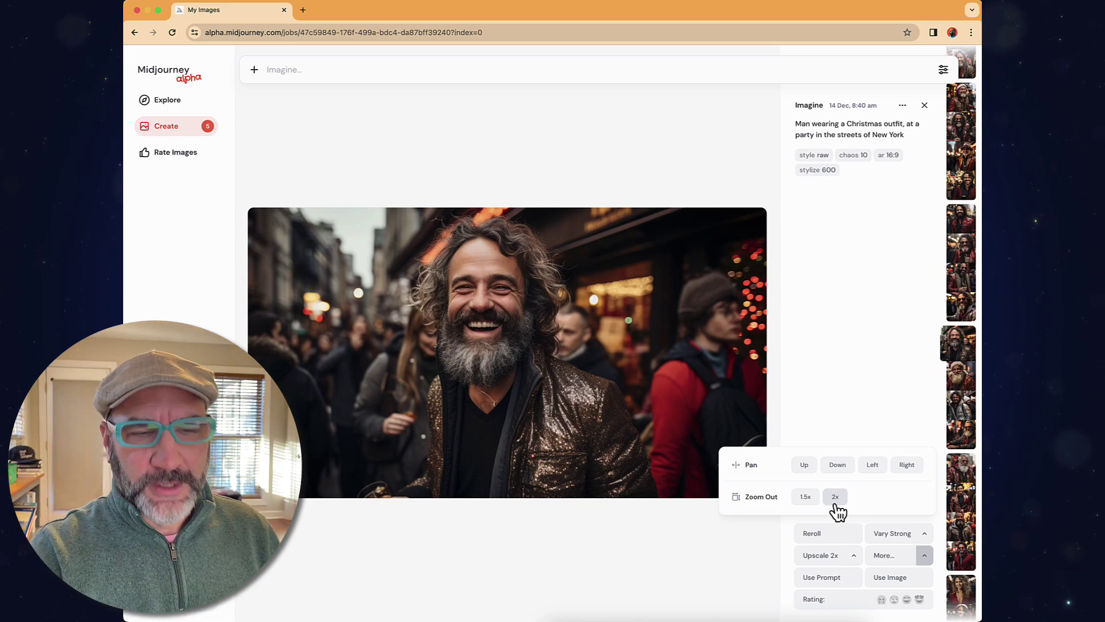
pyautogui.click(916, 581)
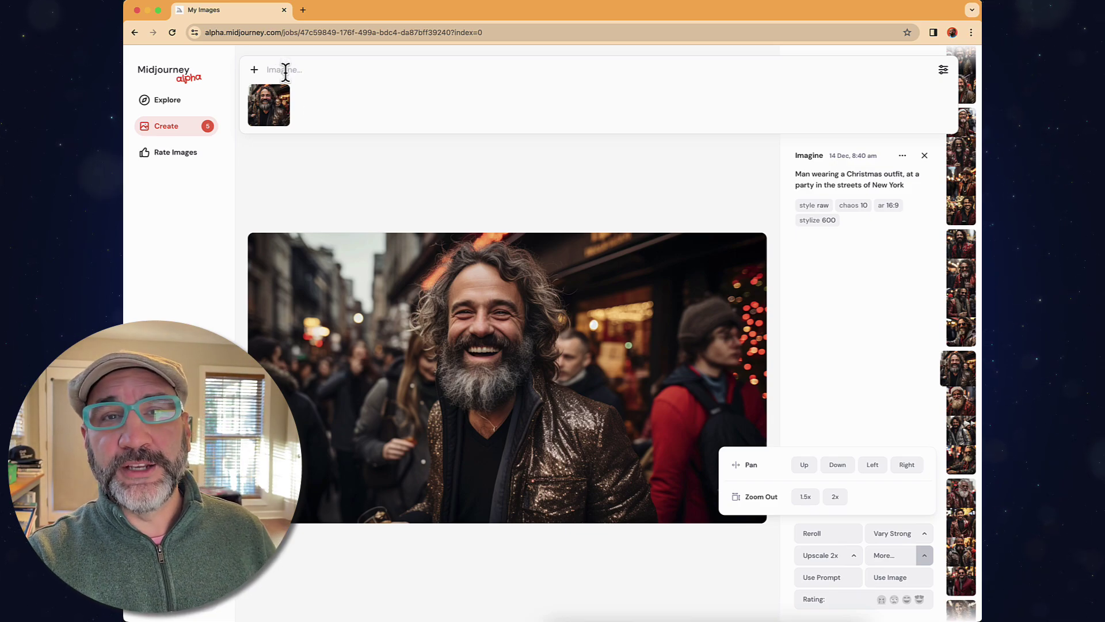
# Submit 'photo taken in 1970 Brooklyn at a Christmas party' and review the new job's images
pyautogui.click(289, 69)
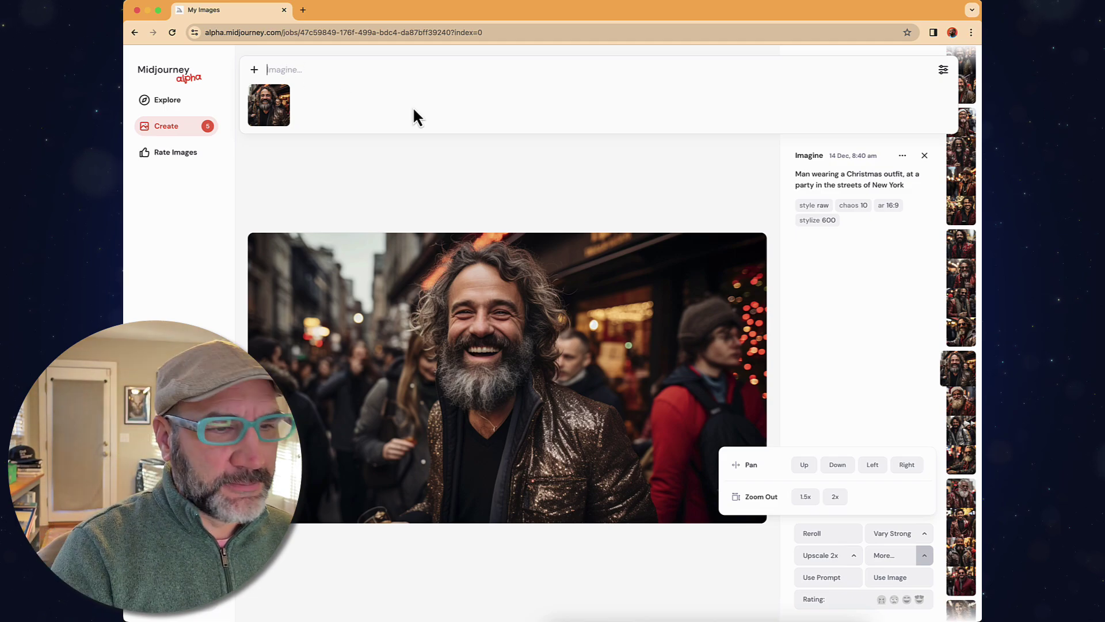
pyautogui.write('photo taken in ')
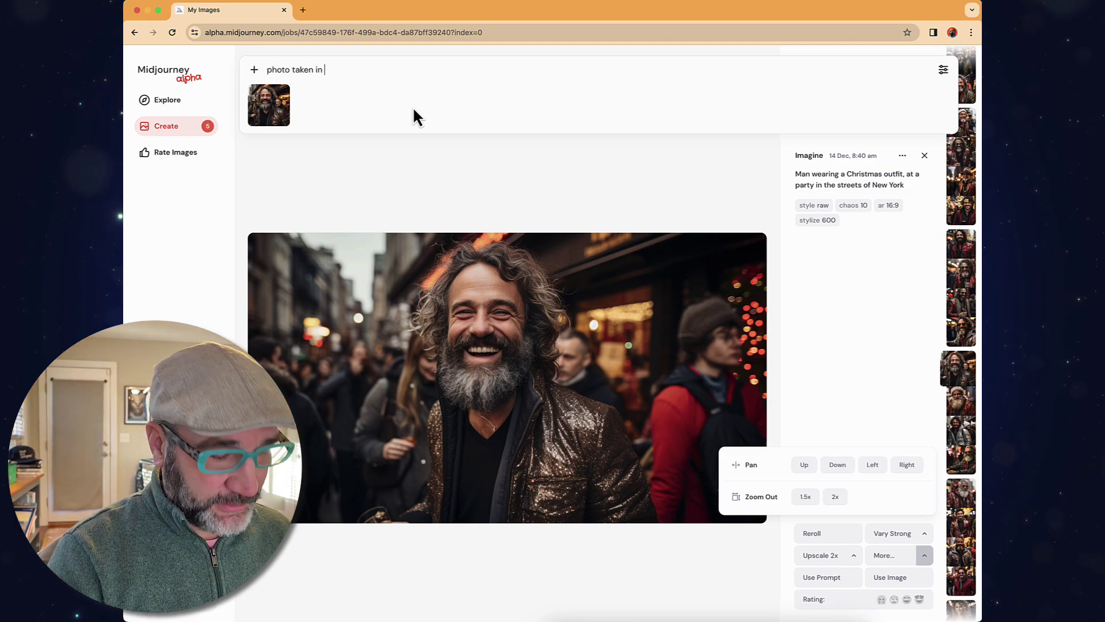
pyautogui.write('1970 Brooklyn at a Christmas party')
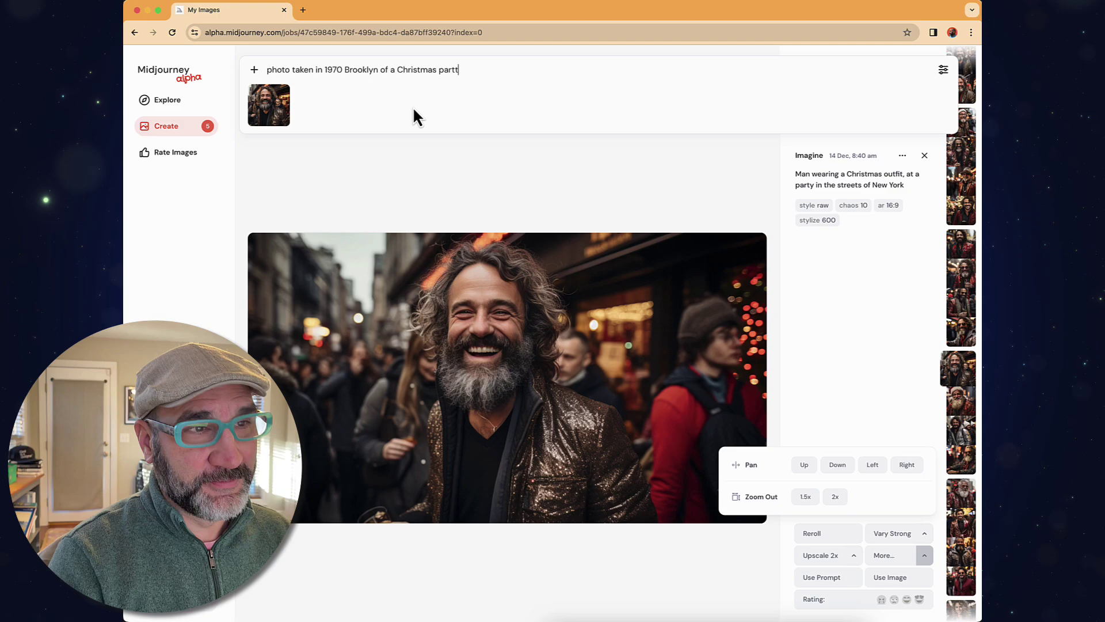
pyautogui.press('Return')
pyautogui.press('Up')
pyautogui.press('Up')
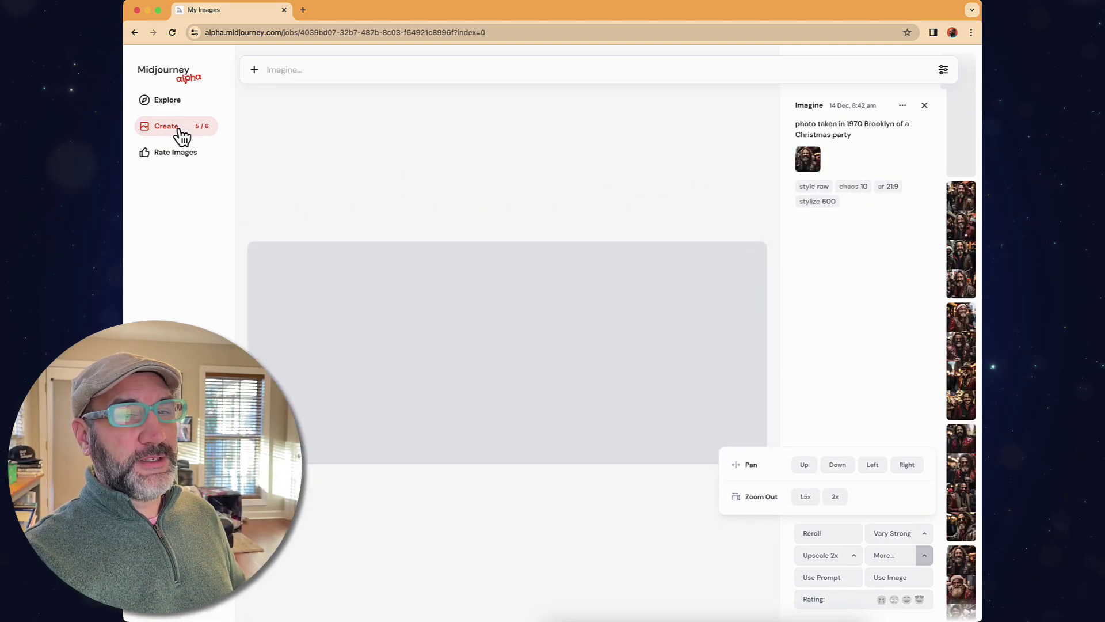
pyautogui.press('Escape')
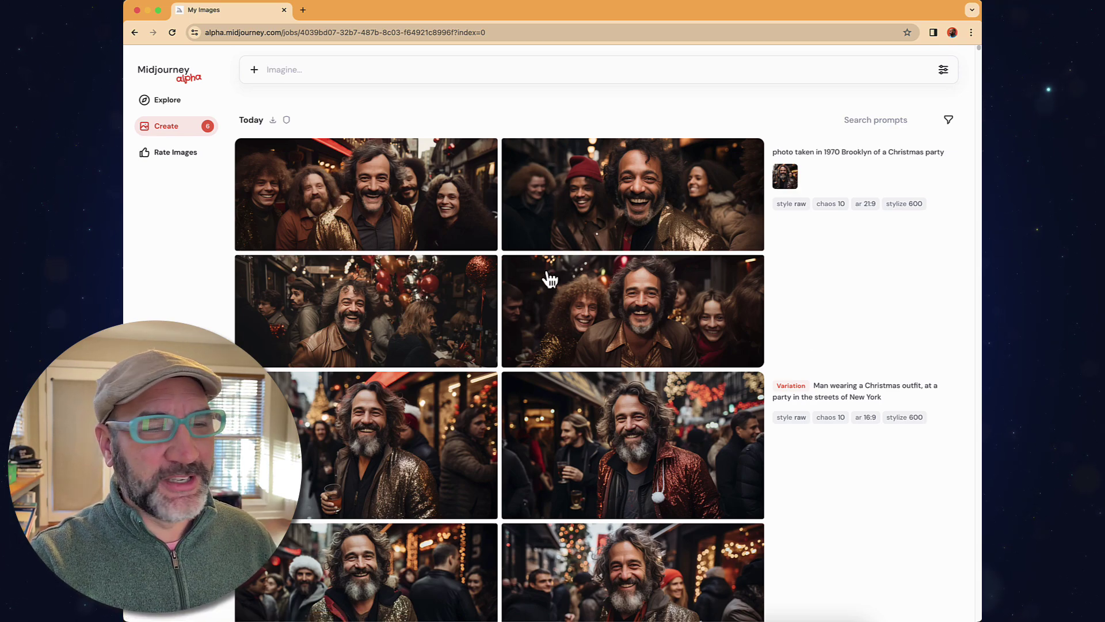
# Flip through the Christmas party images full-size and give the first one a rating
pyautogui.click(600, 308)
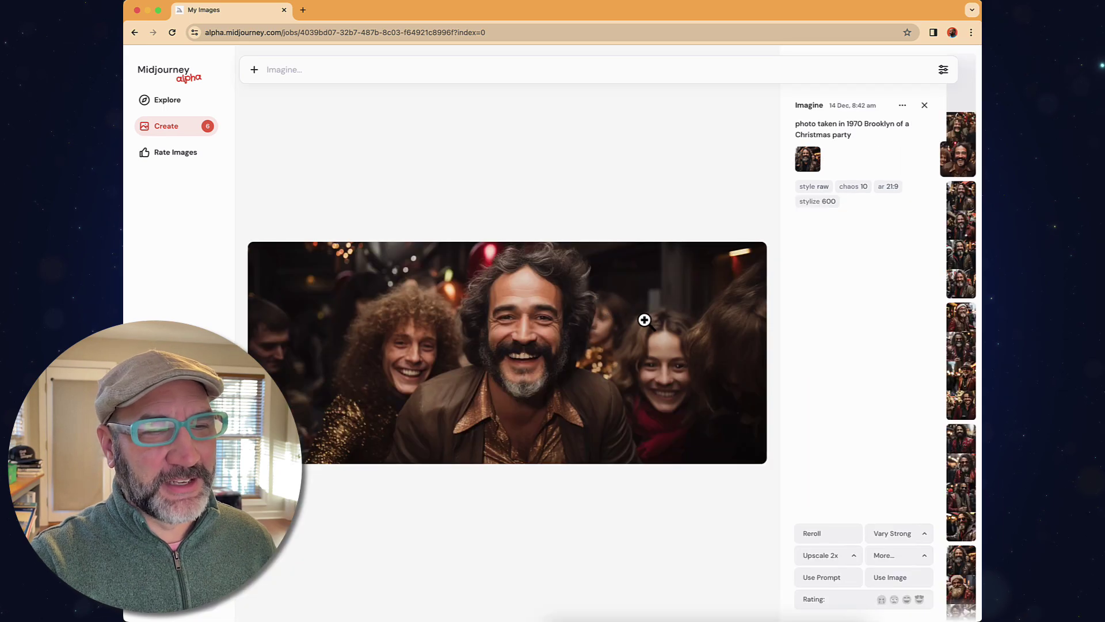
pyautogui.click(967, 138)
pyautogui.click(966, 102)
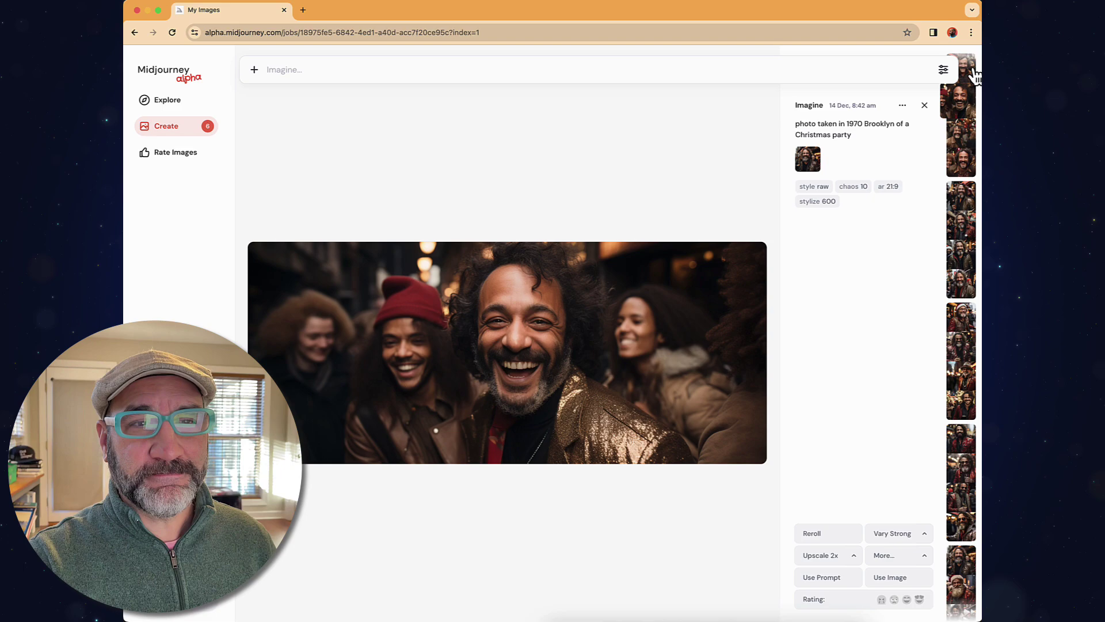
pyautogui.click(972, 71)
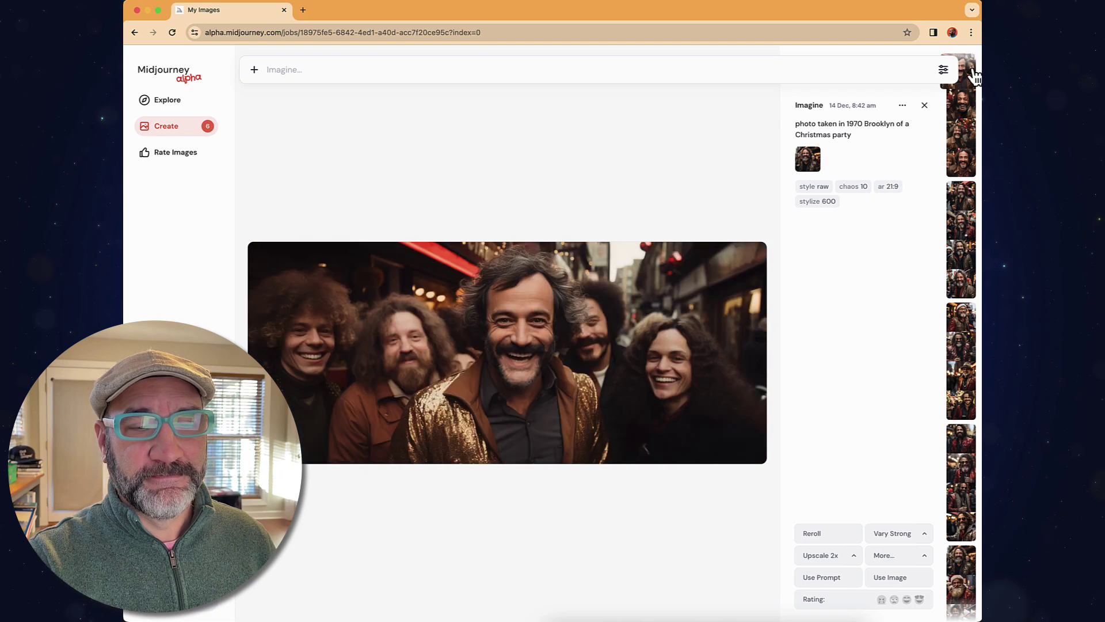
pyautogui.click(882, 602)
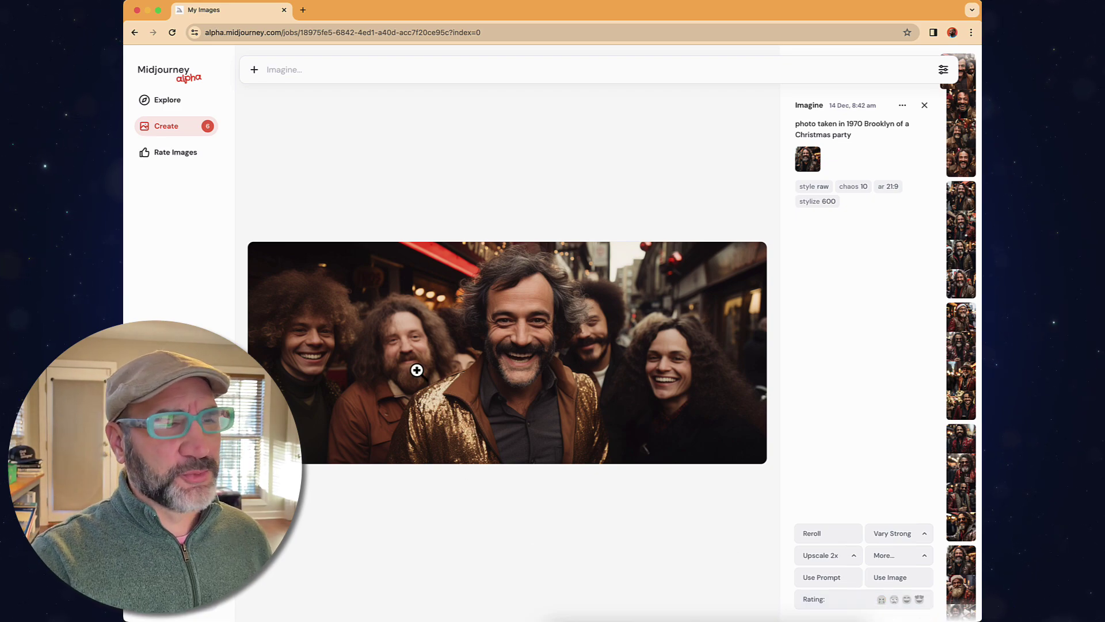
# Browse the Explore feed, inspecting the red tribal pattern image's prompt and the foggy forest image
pyautogui.click(173, 107)
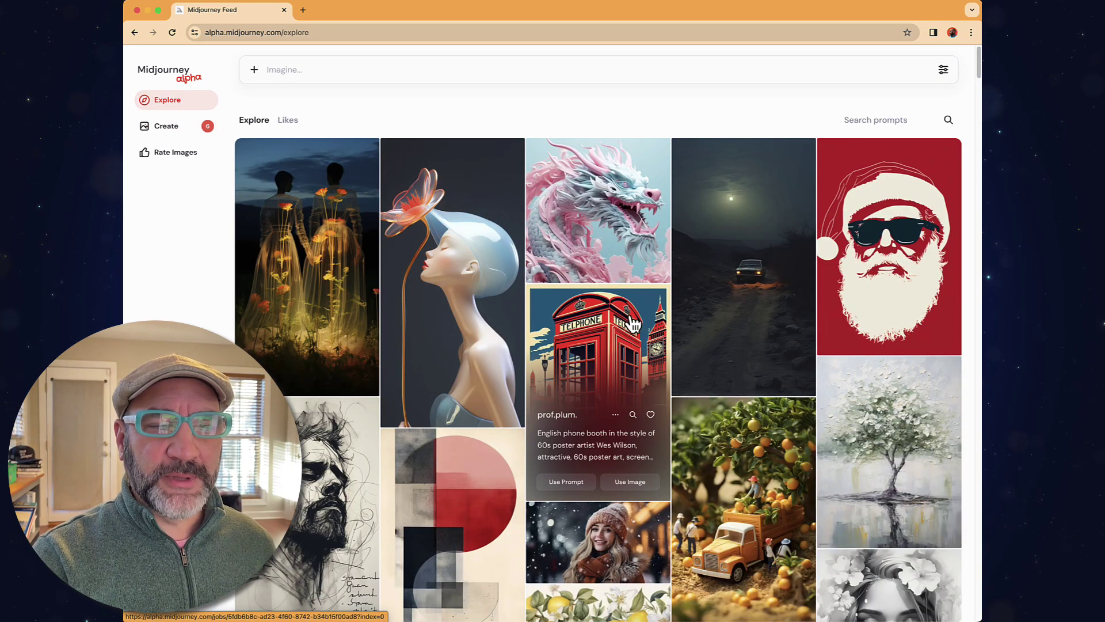
pyautogui.scroll(-4, 634, 319)
pyautogui.scroll(-4, 637, 322)
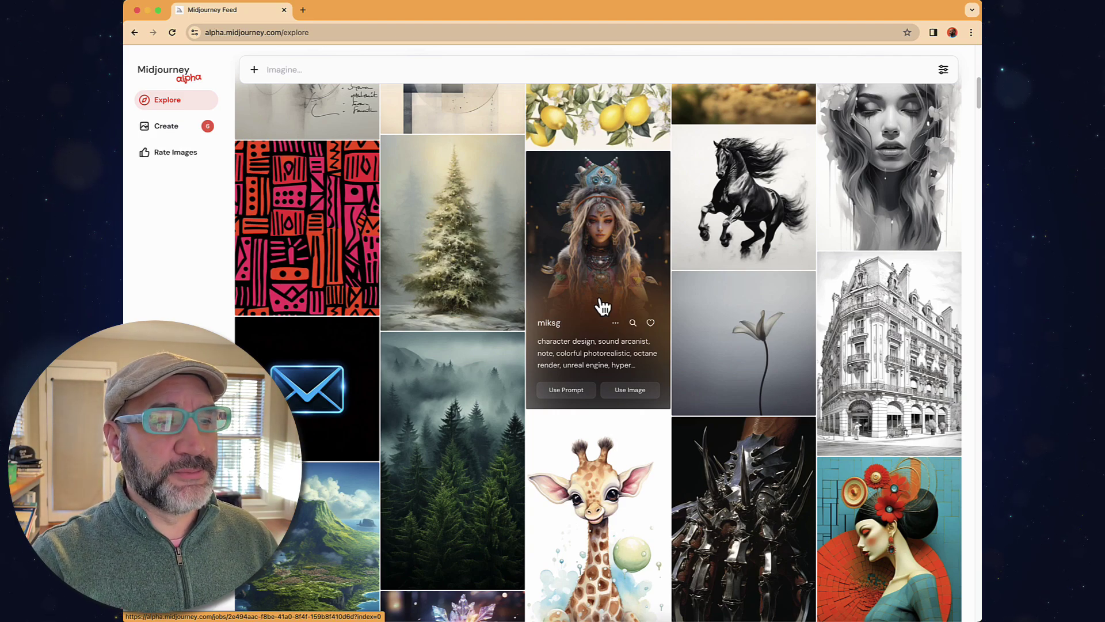
pyautogui.click(317, 185)
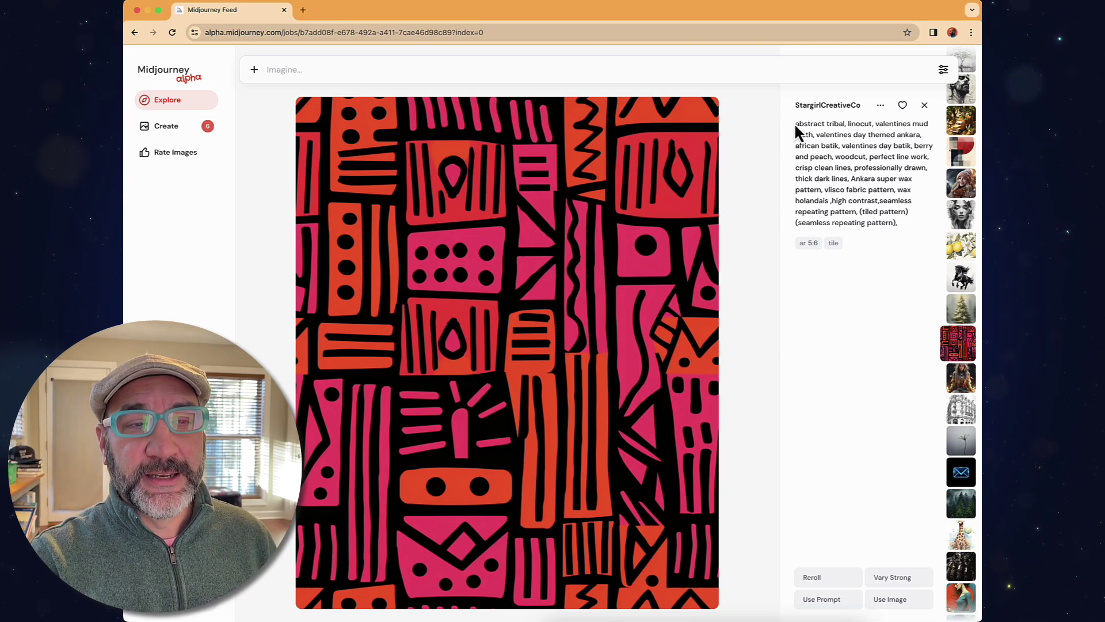
pyautogui.moveTo(793, 122); pyautogui.dragTo(911, 223)
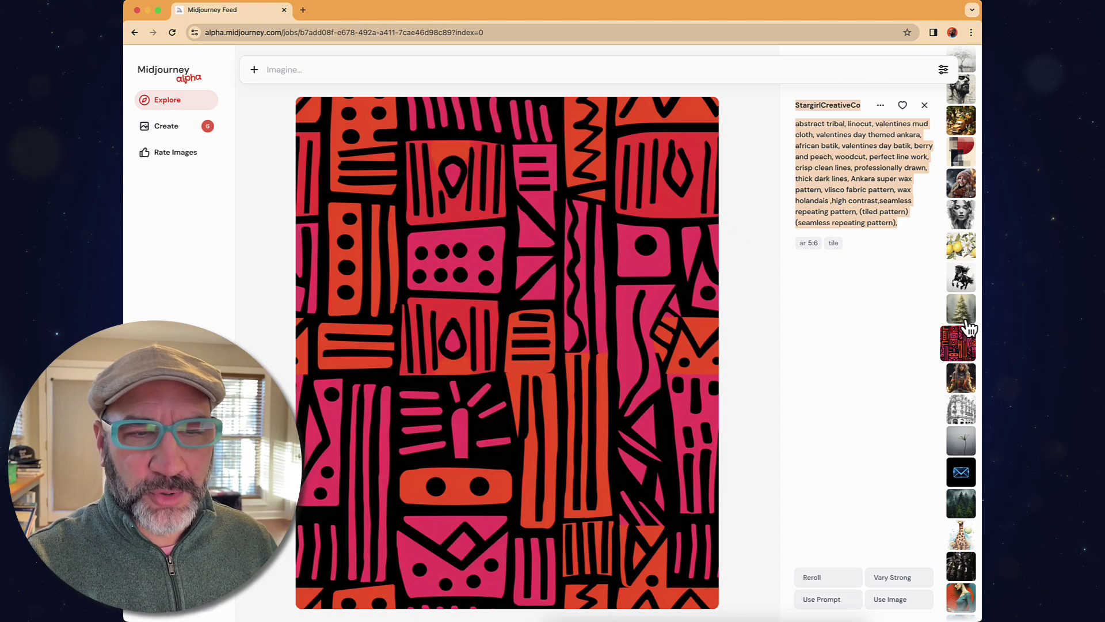
pyautogui.scroll(-1, 965, 342)
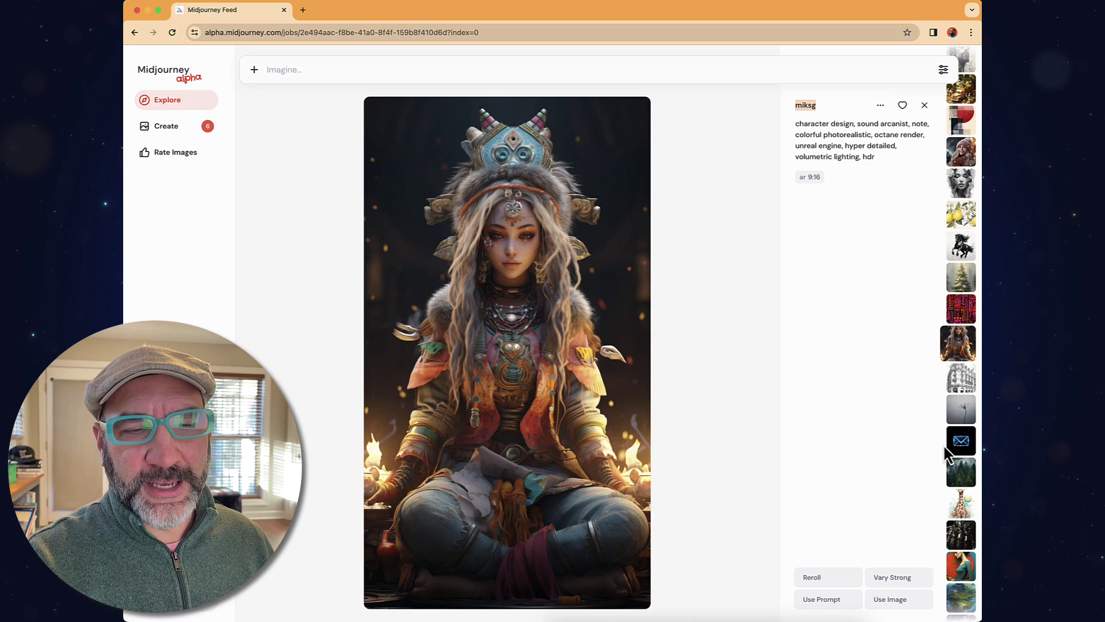
pyautogui.click(956, 475)
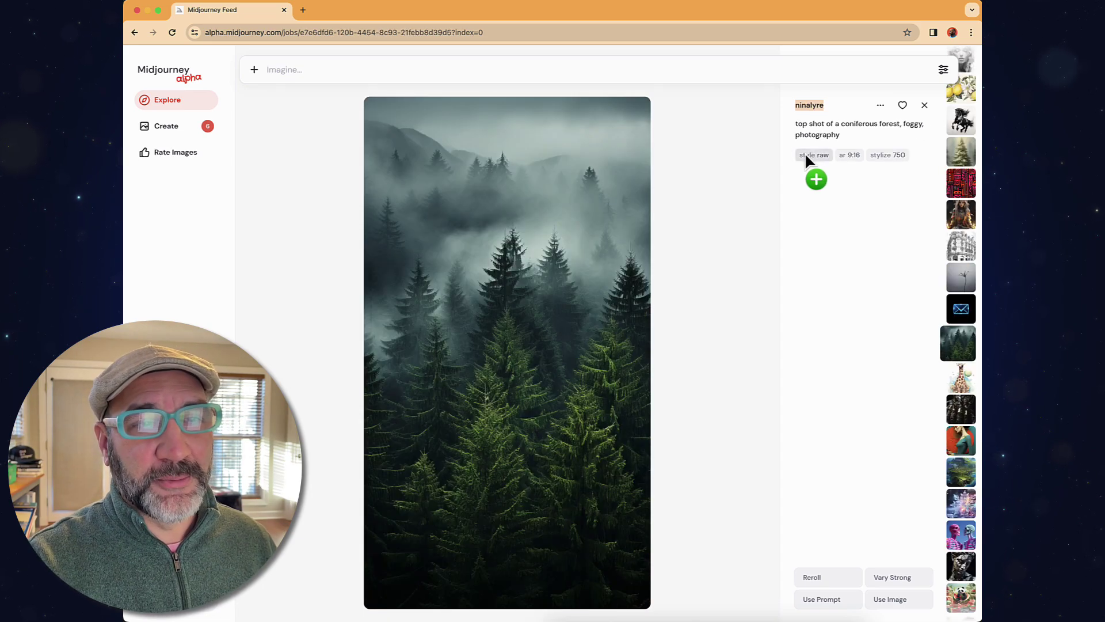
# Back on Explore, scroll the feed and open the 1970's dark fantasy dungeon image
pyautogui.click(180, 106)
pyautogui.scroll(-8, 712, 405)
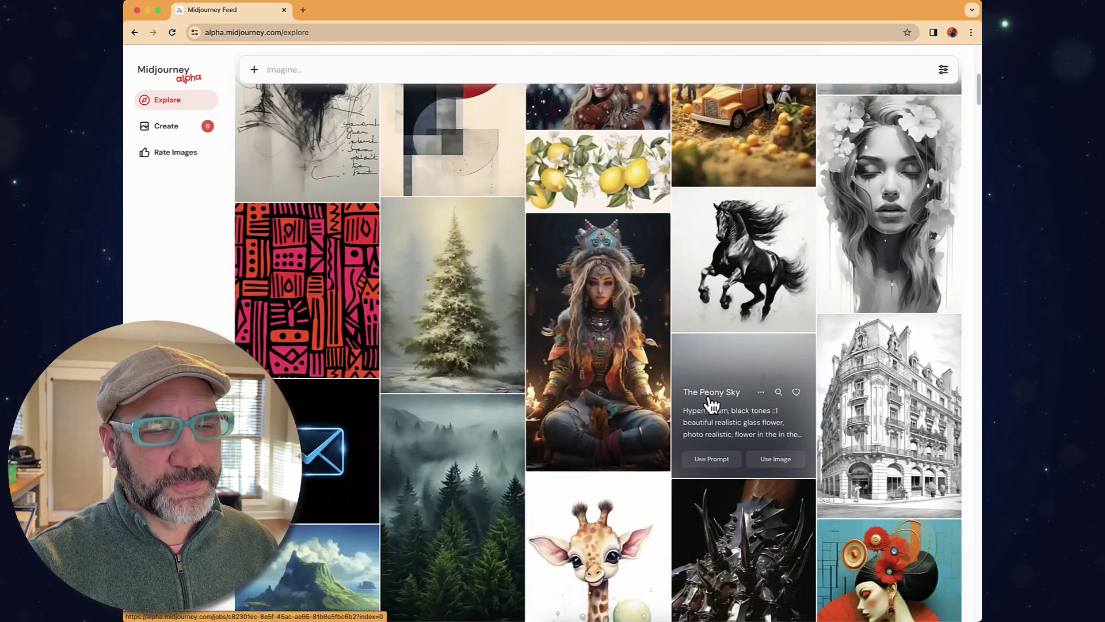
pyautogui.scroll(-8, 712, 405)
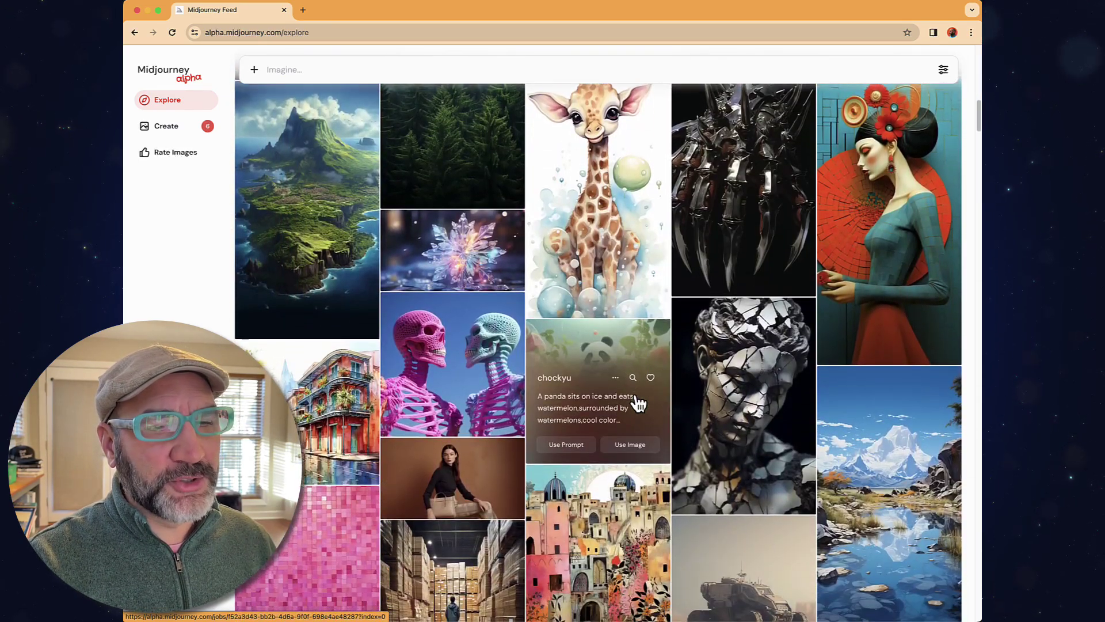
pyautogui.scroll(-5, 637, 403)
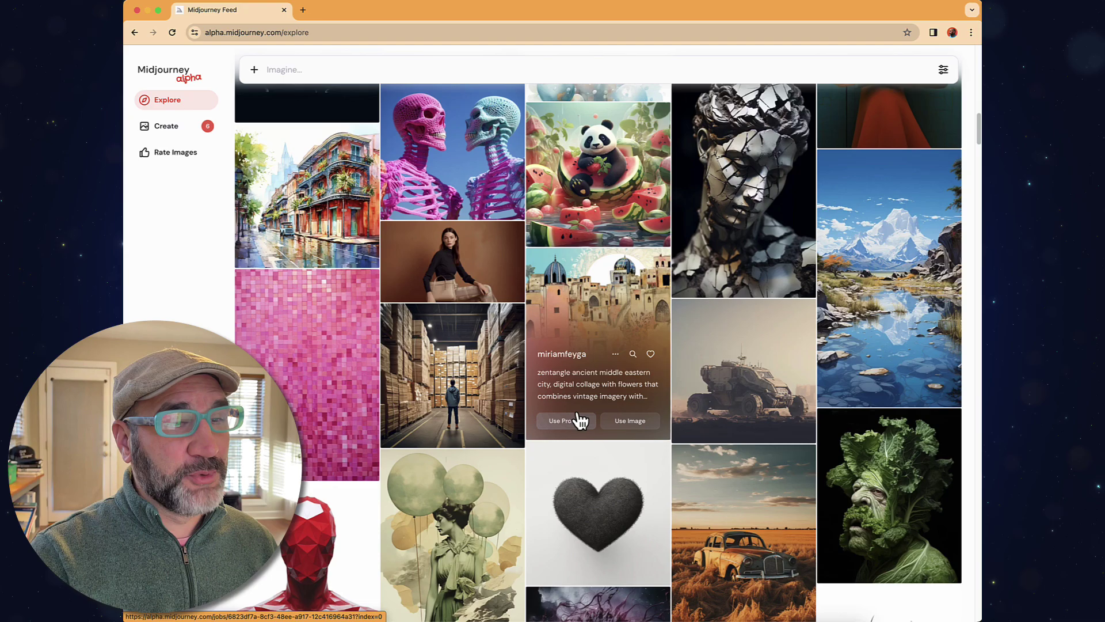
pyautogui.scroll(5, 580, 420)
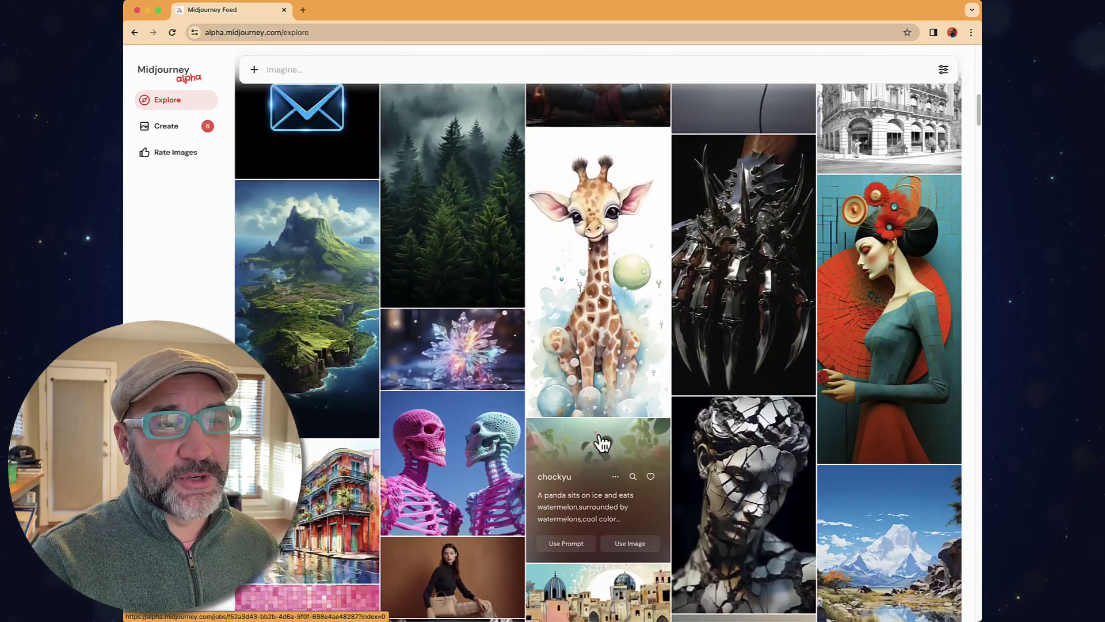
pyautogui.scroll(3, 602, 443)
pyautogui.scroll(-5, 602, 441)
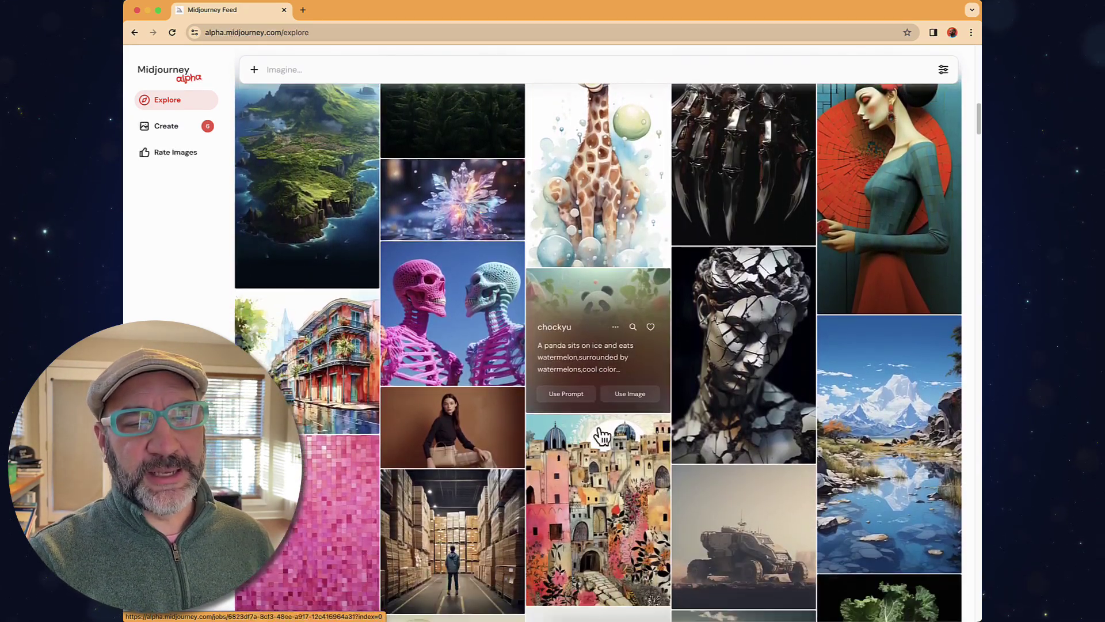
pyautogui.scroll(-10, 601, 437)
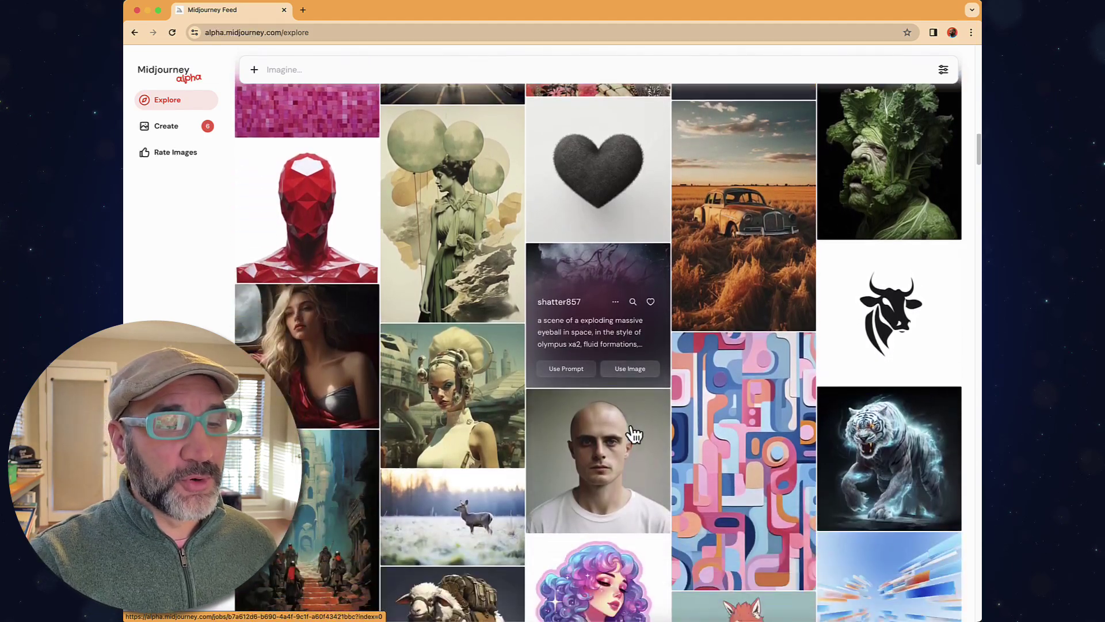
pyautogui.scroll(-5, 633, 433)
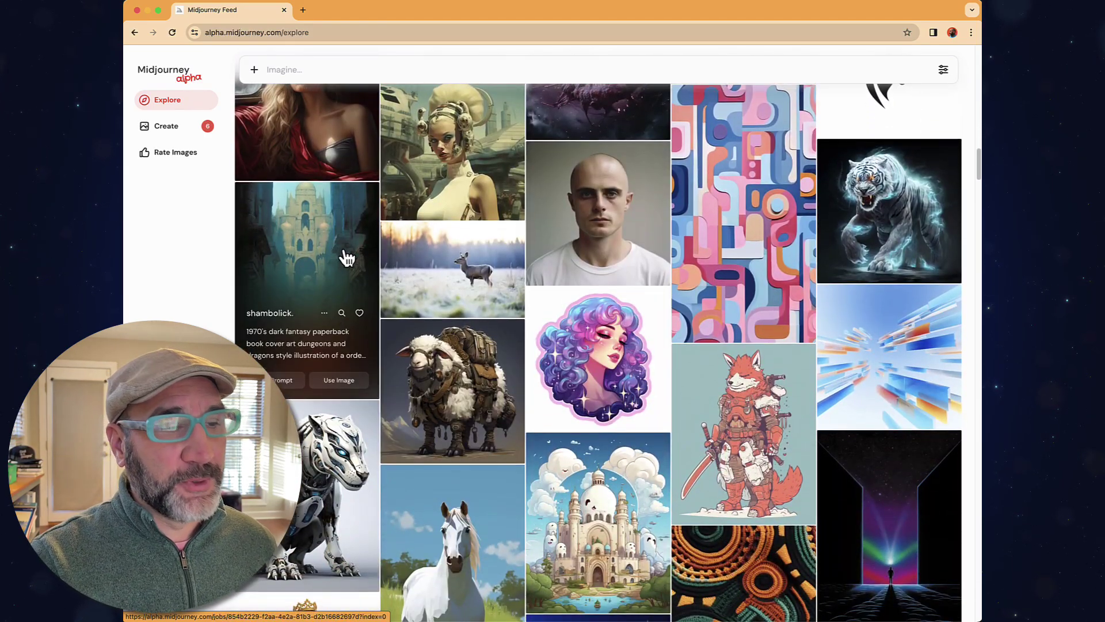
pyautogui.click(338, 241)
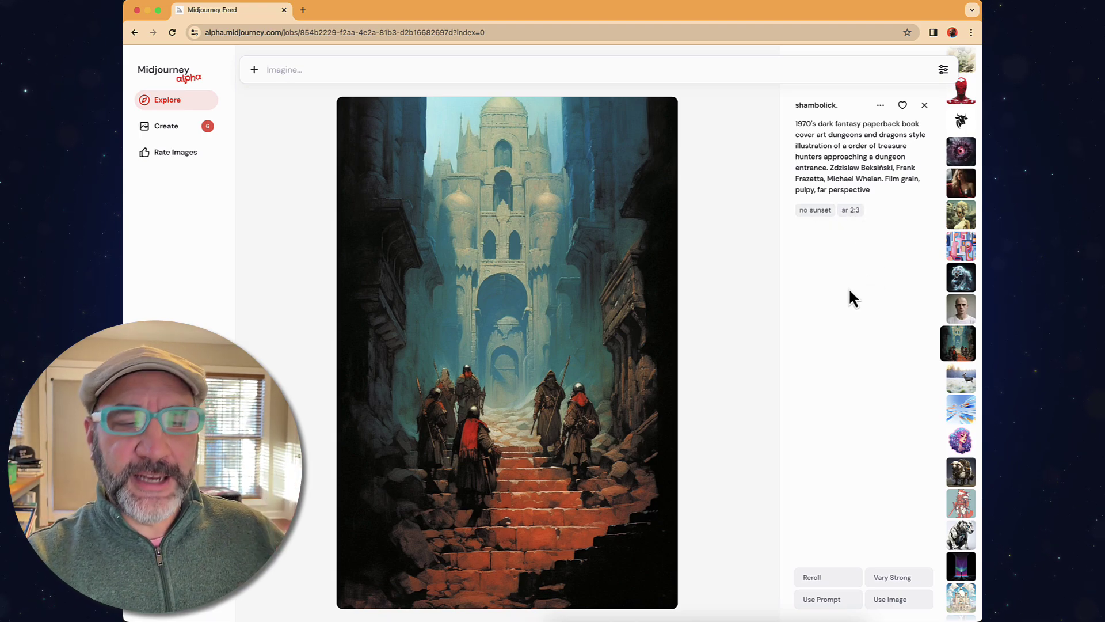
# Reuse the dungeon image's prompt, changing '1970's dark fantasy' to '1960's retro scifi'
pyautogui.click(828, 603)
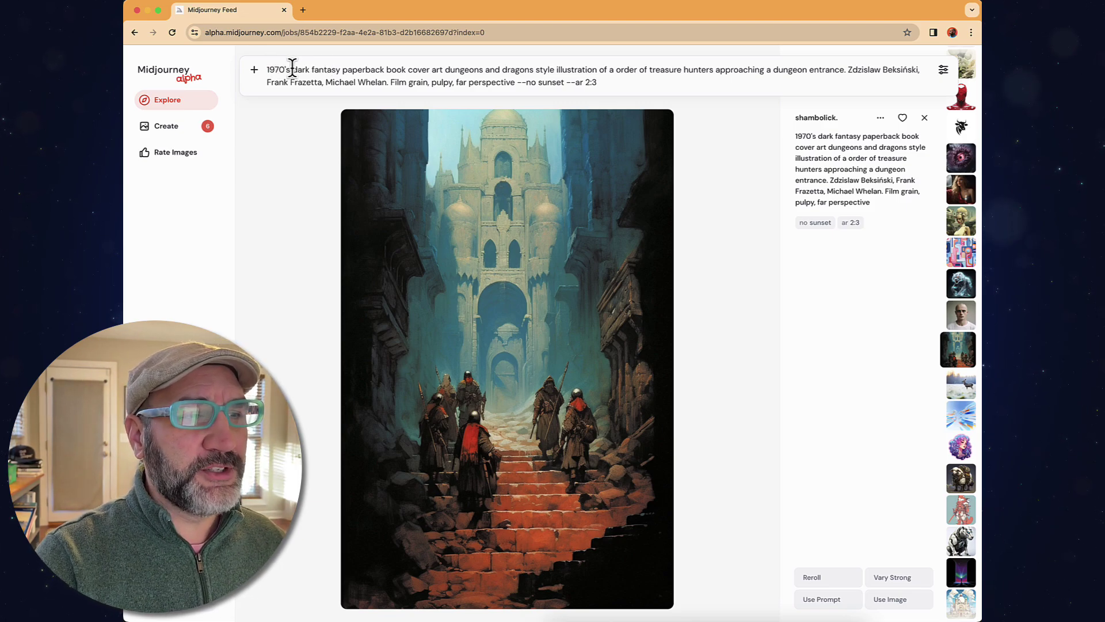
pyautogui.moveTo(293, 69); pyautogui.dragTo(341, 70)
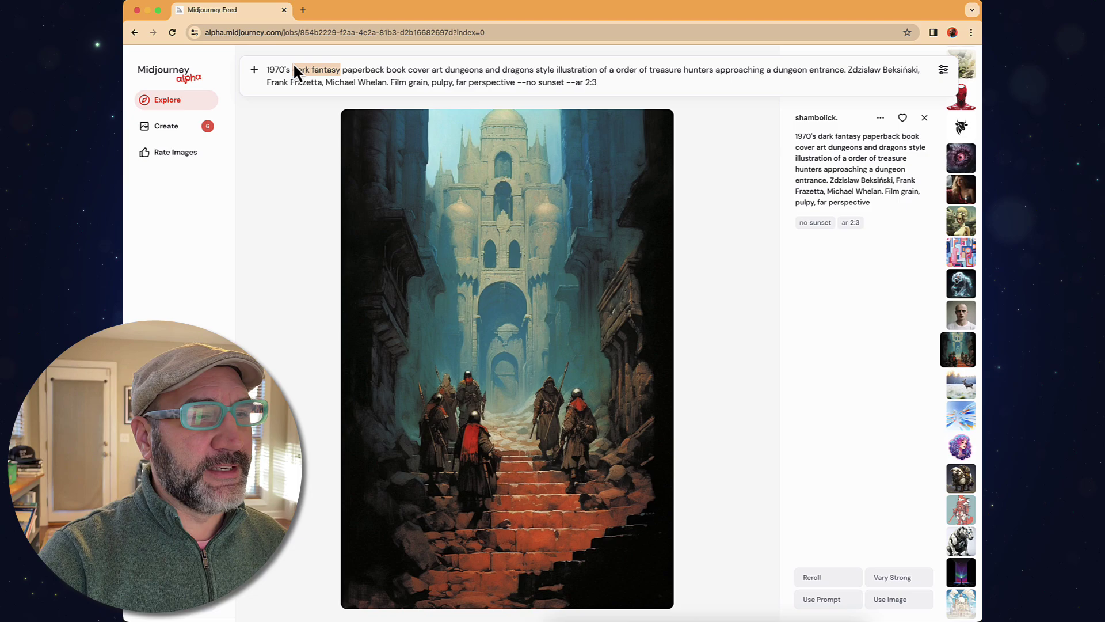
pyautogui.click(279, 69)
pyautogui.press('BackSpace')
pyautogui.write('6')
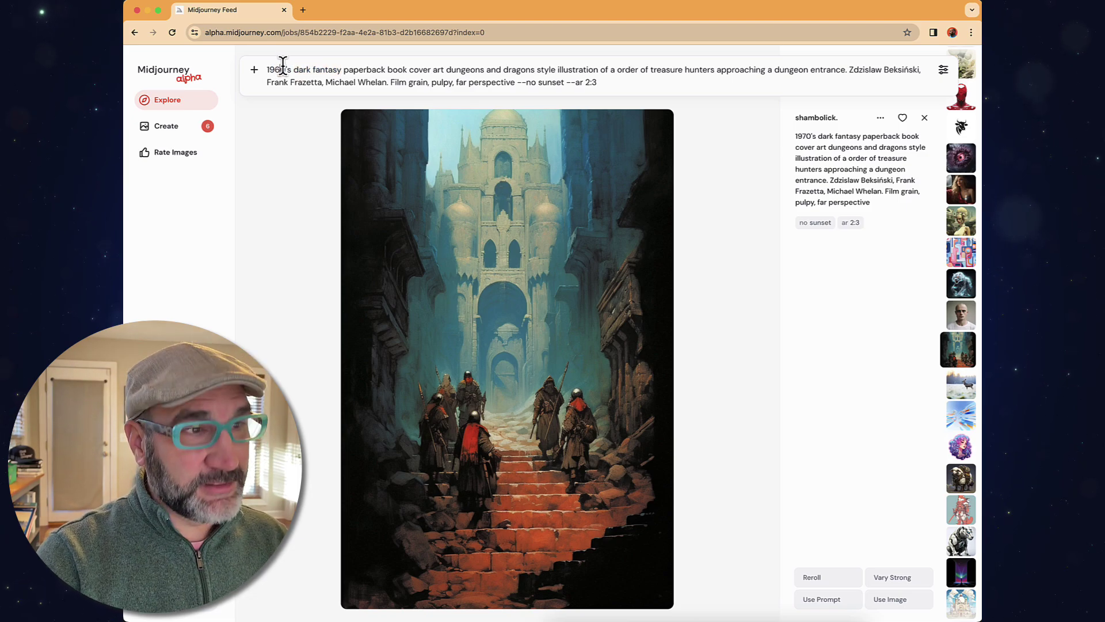
pyautogui.moveTo(291, 69); pyautogui.dragTo(339, 70)
pyautogui.write('retro')
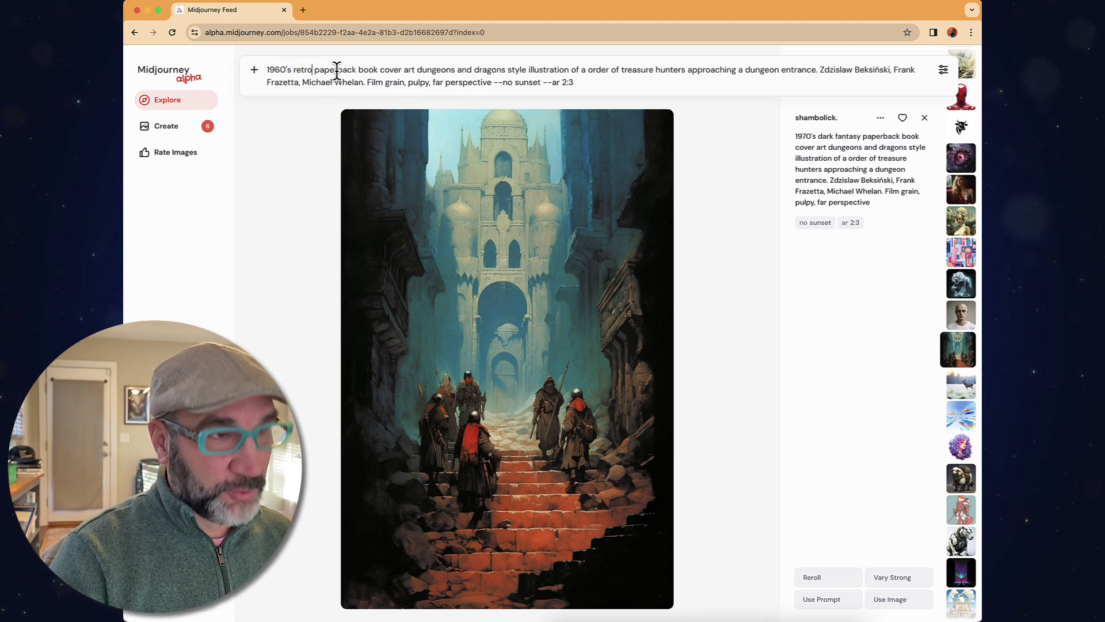
pyautogui.write(' sci')
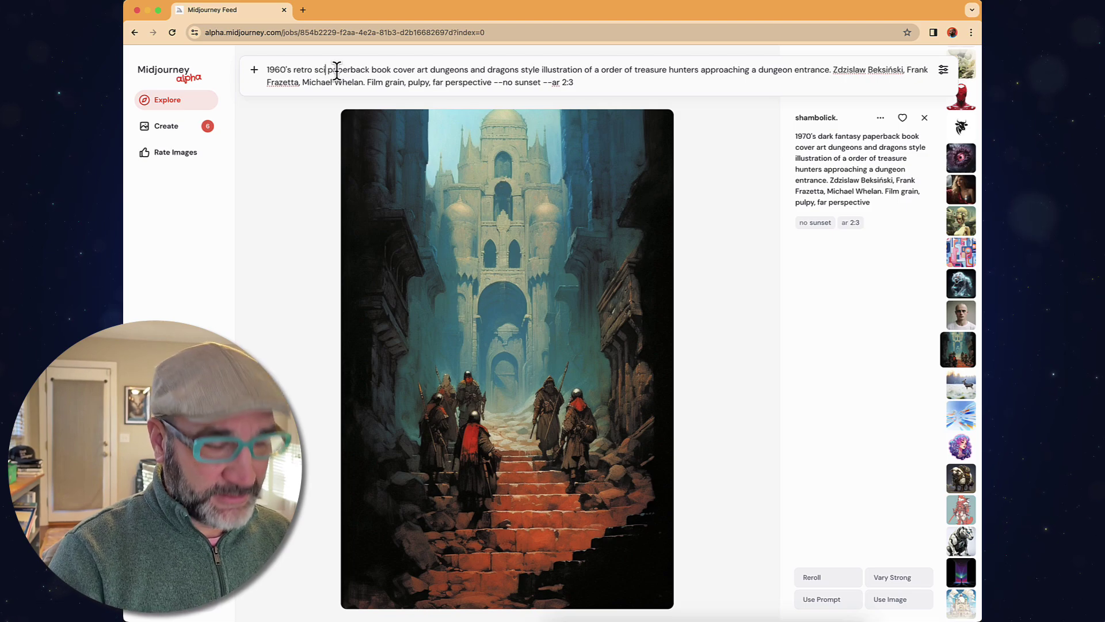
pyautogui.write('fi')
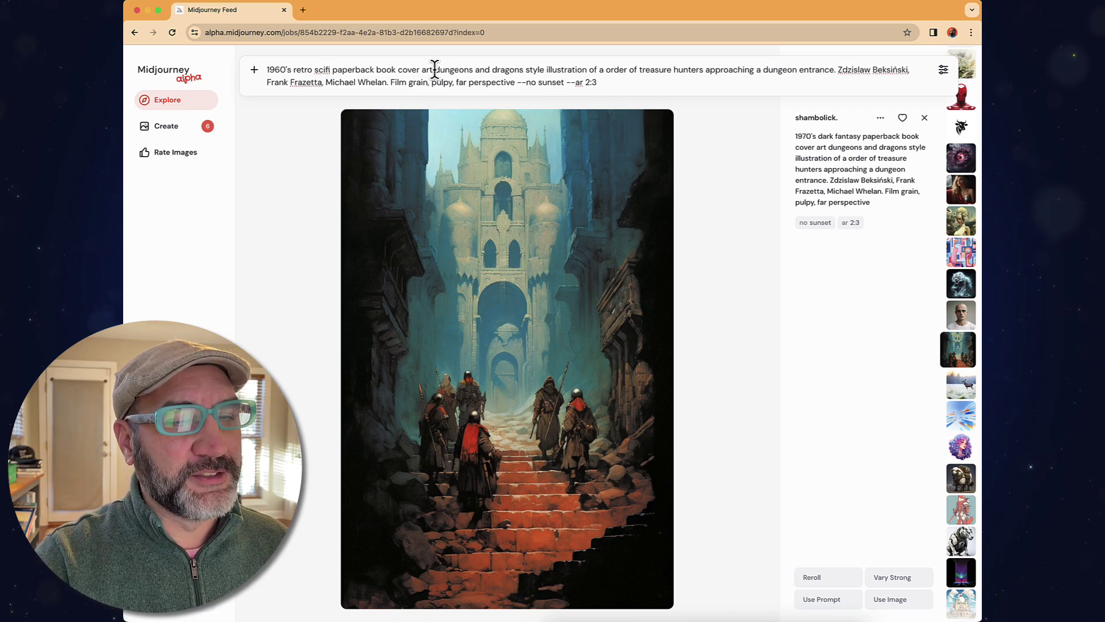
# Swap 'dungeons and dragons' for 'retrofuturism', add 'robotic' and 'an alien' dungeon, and submit
pyautogui.moveTo(434, 69); pyautogui.dragTo(531, 70)
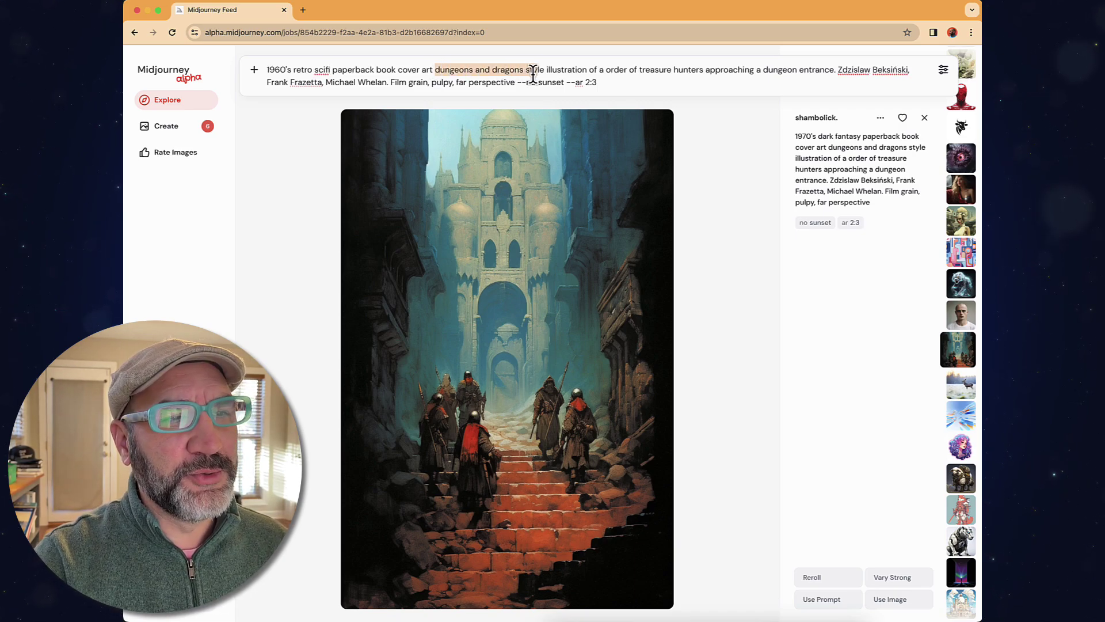
pyautogui.write('retrofuturism')
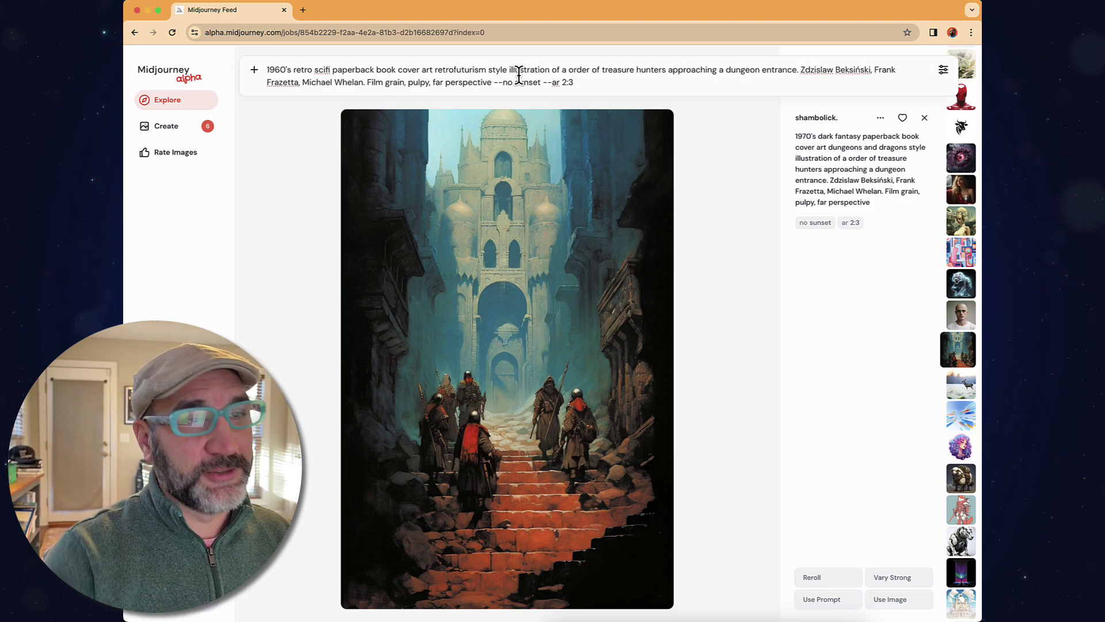
pyautogui.click(601, 70)
pyautogui.write('robo')
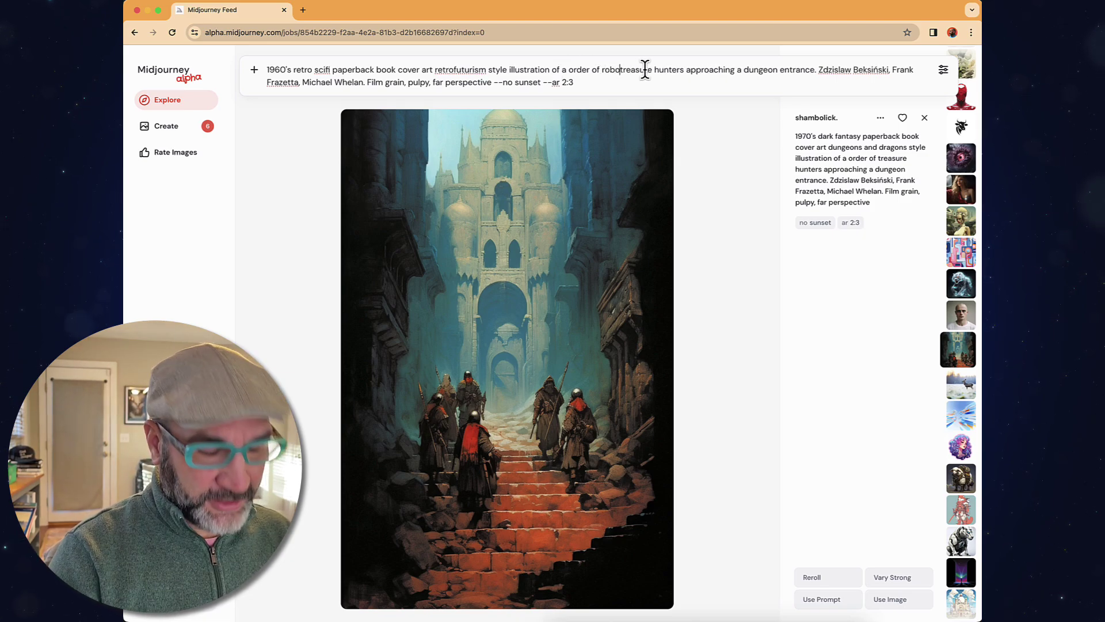
pyautogui.write('tic')
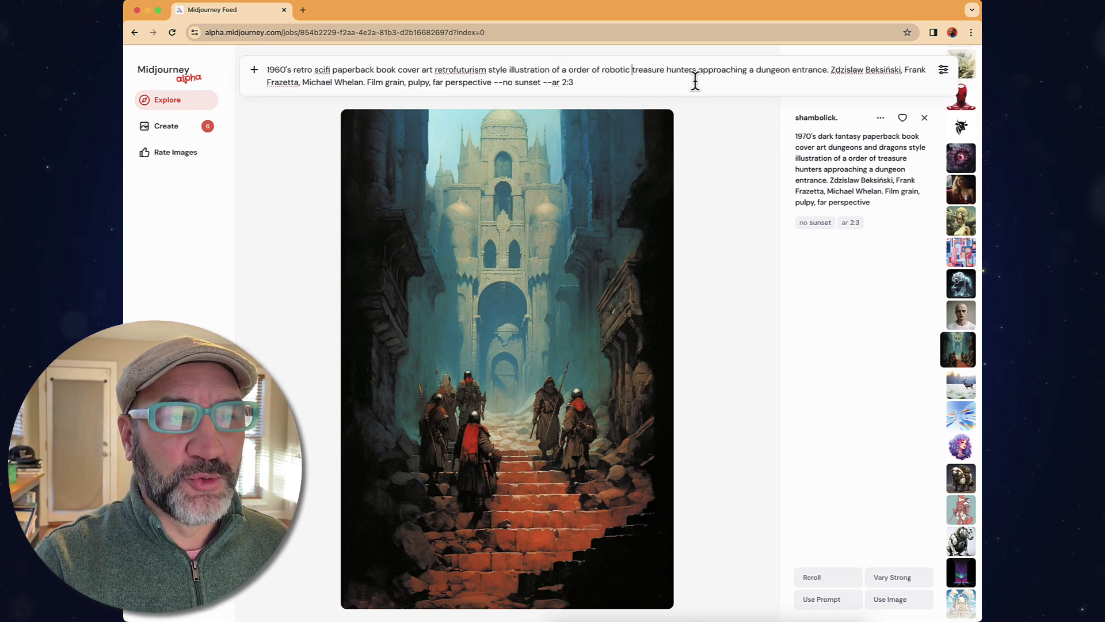
pyautogui.click(753, 70)
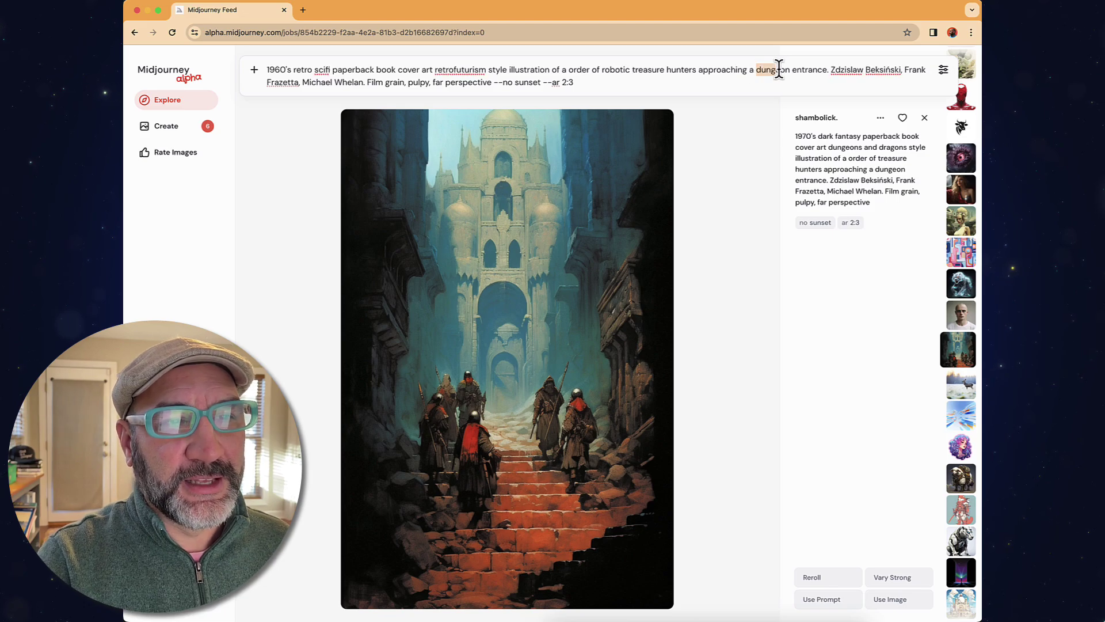
pyautogui.write('n alien')
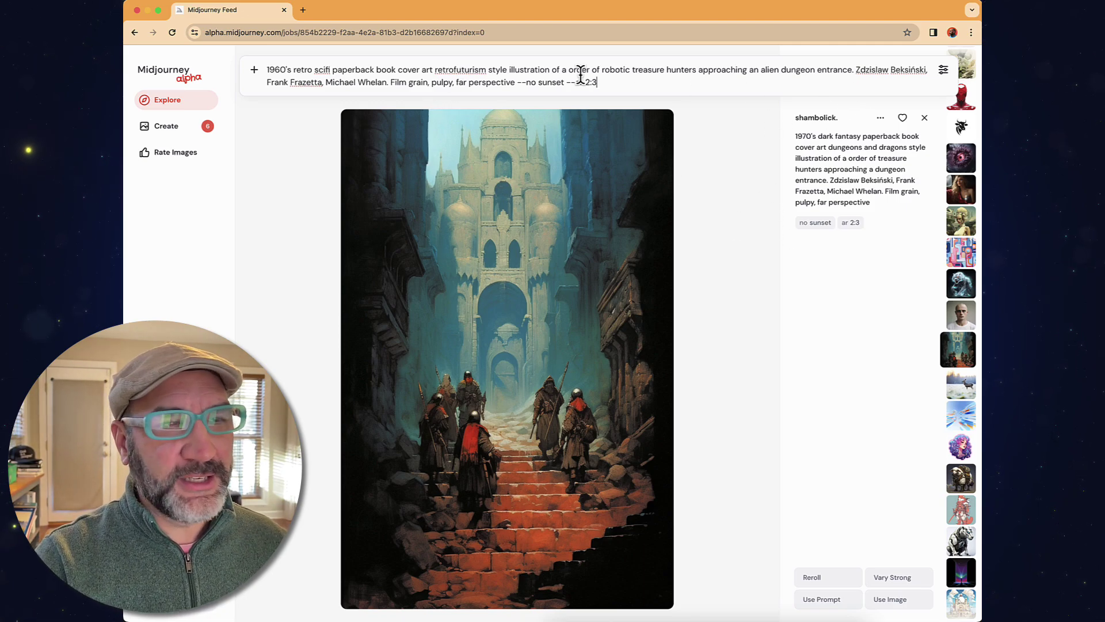
pyautogui.press('Return')
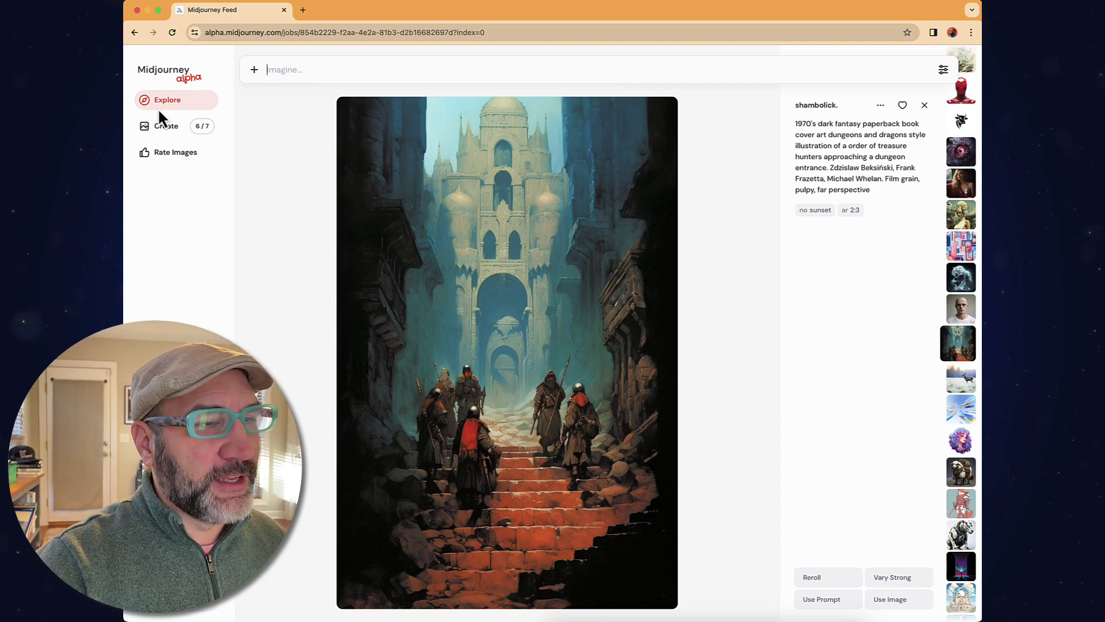
# Open My Images via Create to find the 1960's retro scifi results
pyautogui.click(164, 126)
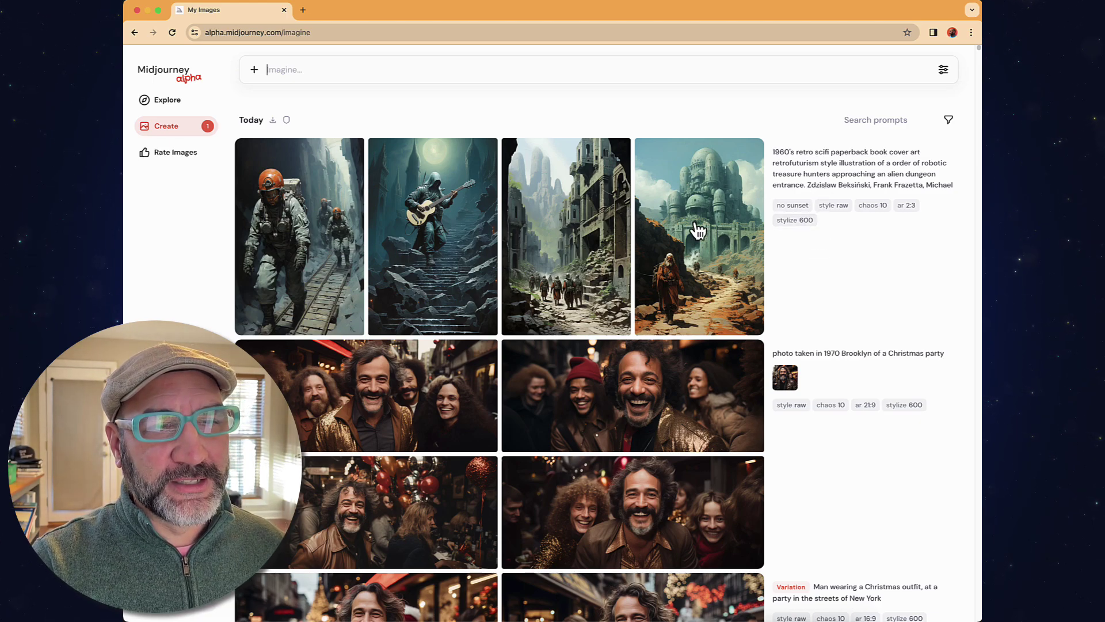
# View the guitarist, ruined city, domed fortress and rail miners variations, then return to Explore
pyautogui.click(455, 242)
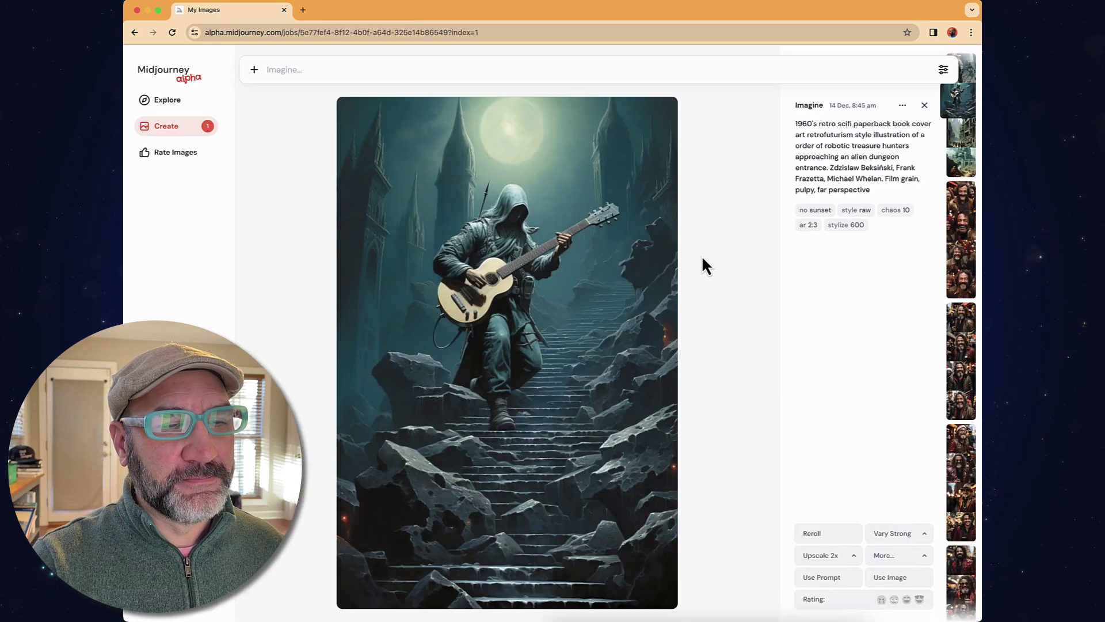
pyautogui.click(960, 141)
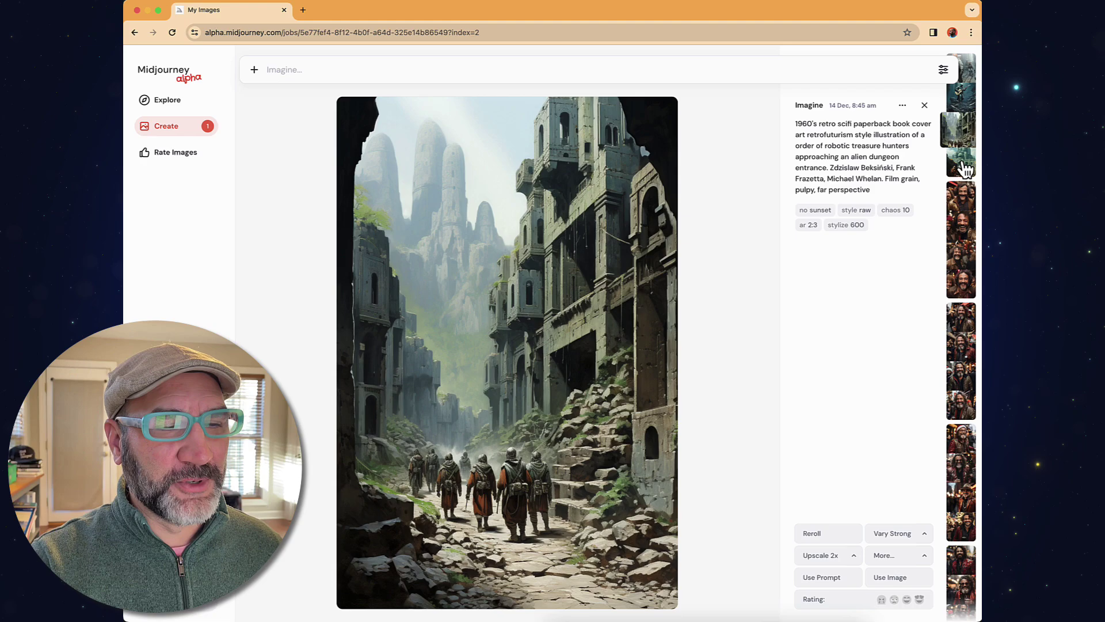
pyautogui.click(965, 168)
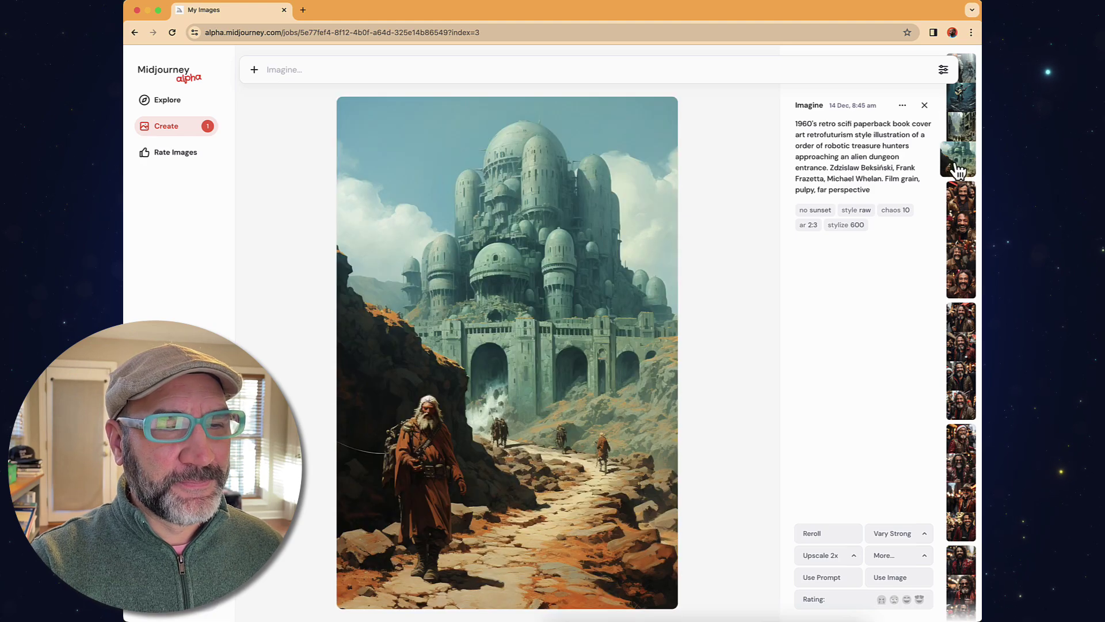
pyautogui.click(967, 68)
pyautogui.click(969, 85)
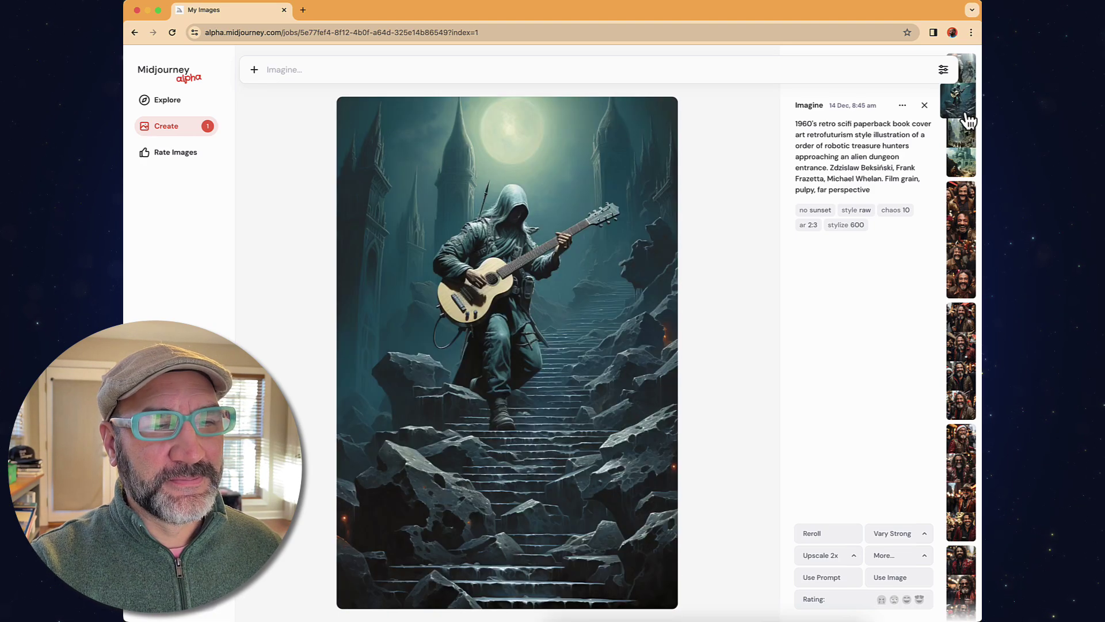
pyautogui.click(969, 76)
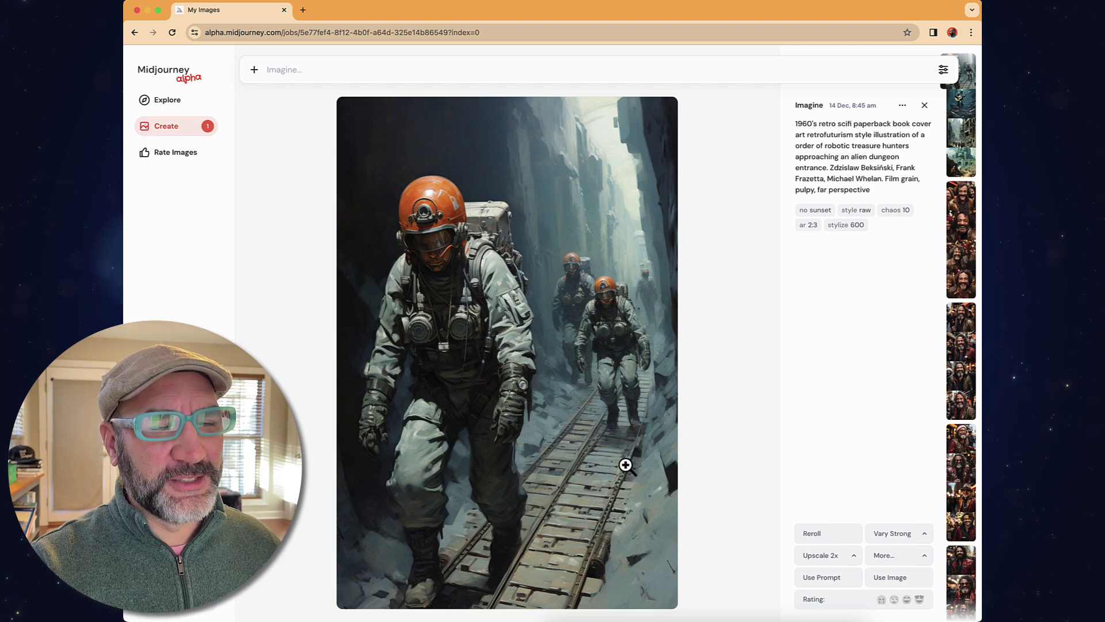
pyautogui.press('Escape')
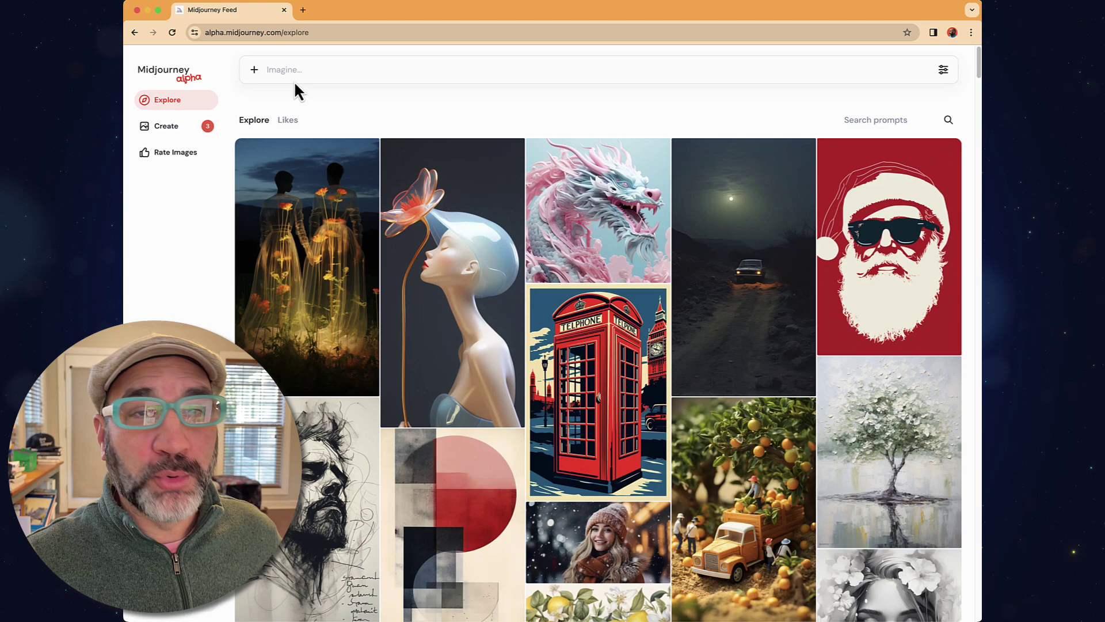
# Add the uploaded grocery storefront photo to the Imagine bar as an image reference
pyautogui.moveTo(259, 148)
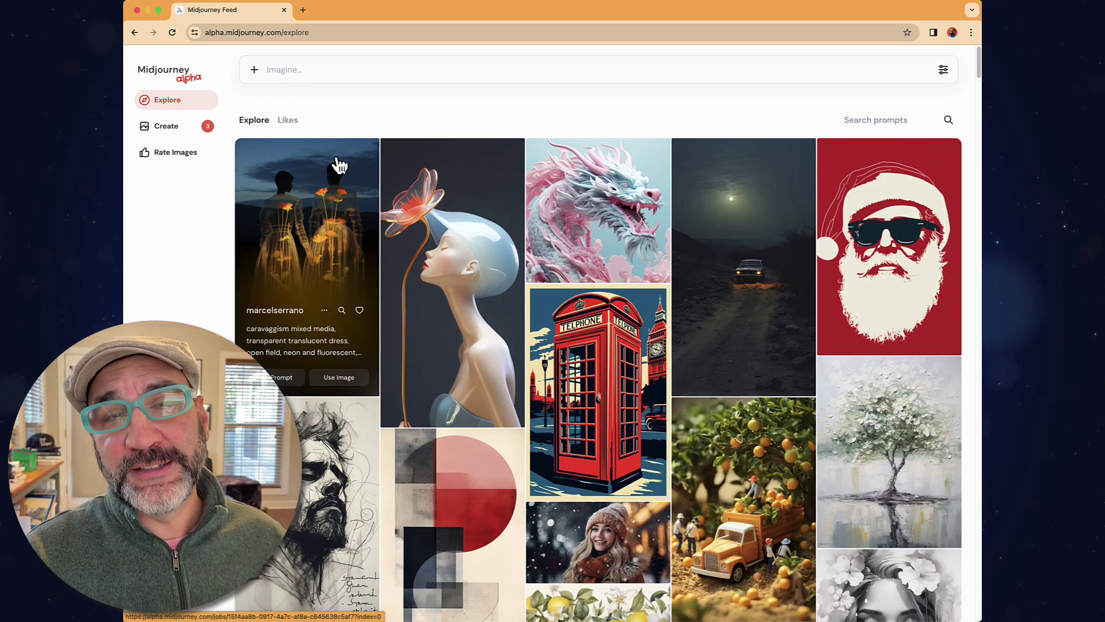
pyautogui.moveTo(419, 250)
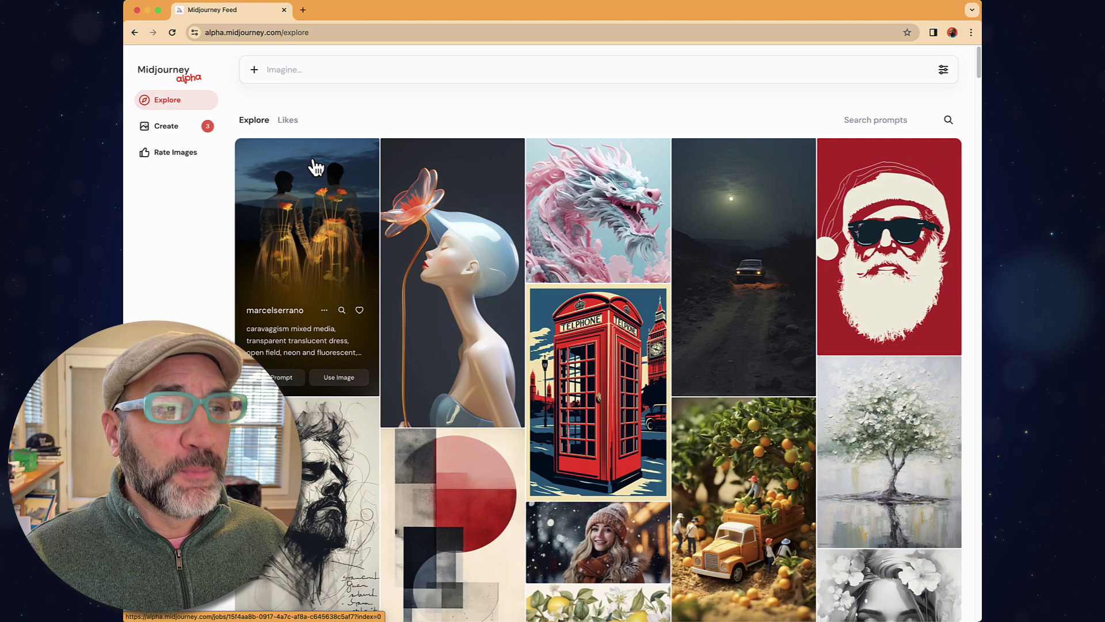
pyautogui.click(255, 72)
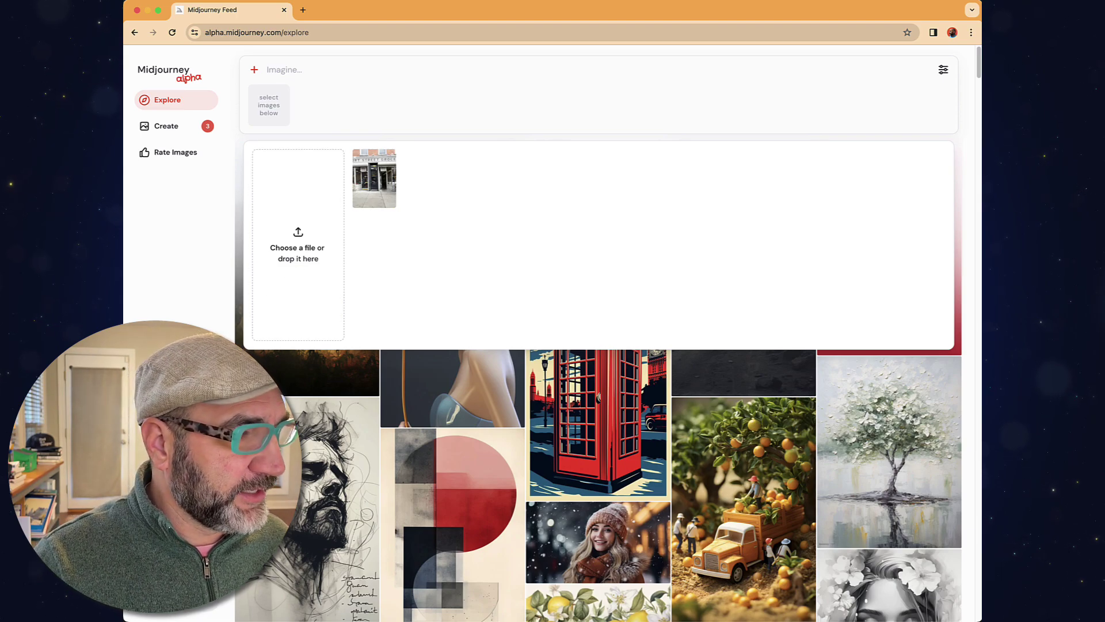
pyautogui.moveTo(374, 179)
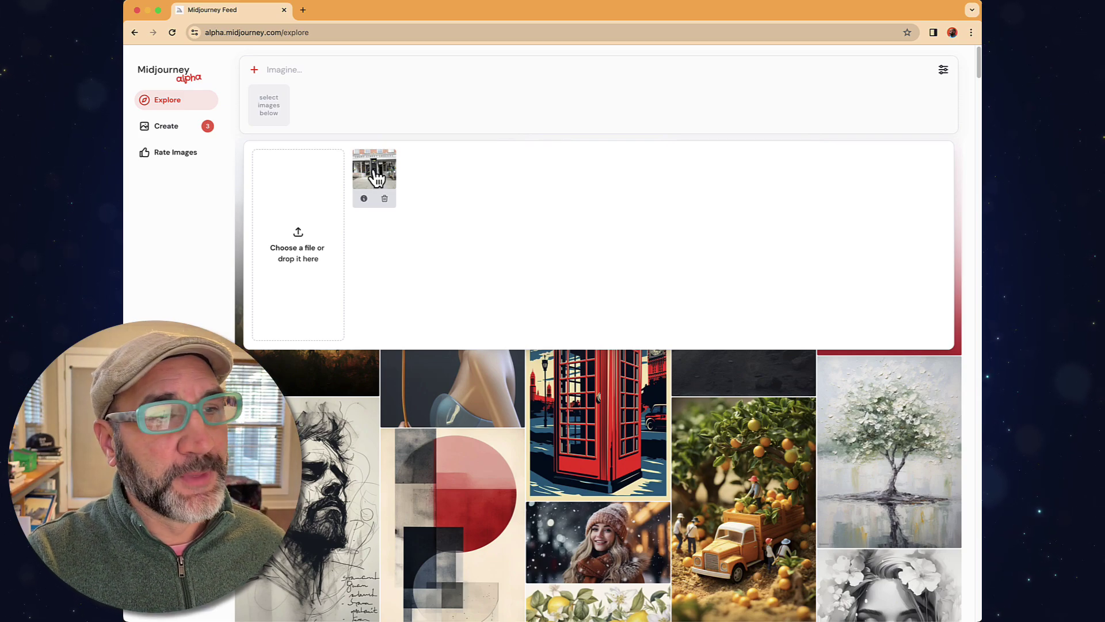
pyautogui.click(377, 179)
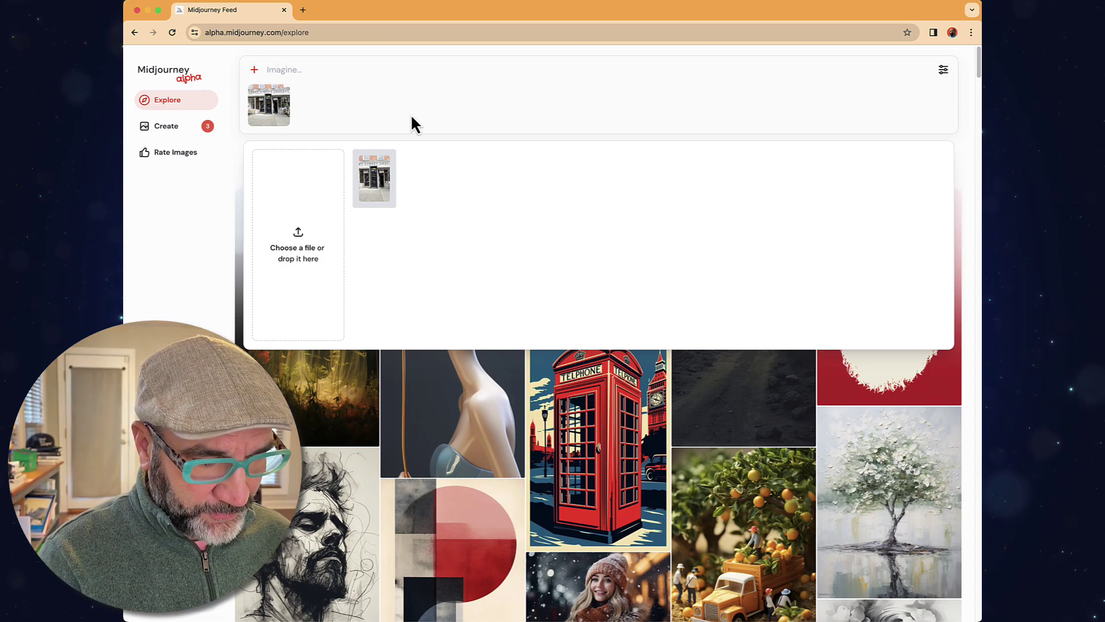
# Submit 'loose watercolor rendering of the Brooklyn based Court Street Grocer, casual, fluid, wintertime setting, snow'
pyautogui.write('loose watercolor rendering of the ')
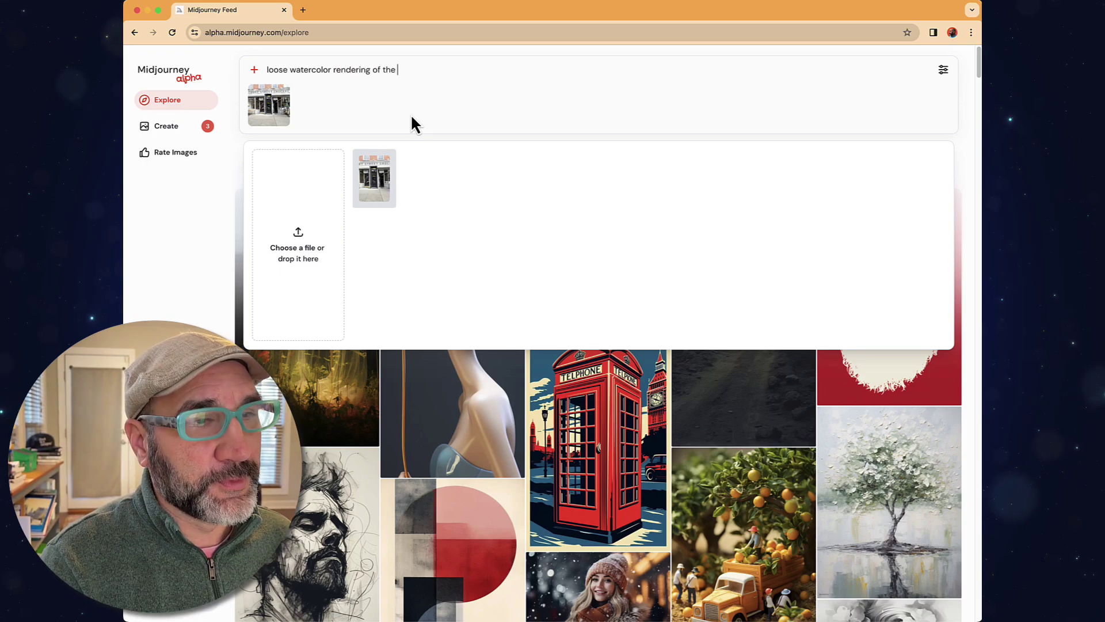
pyautogui.write('Brooklyn based Court Street Grocer')
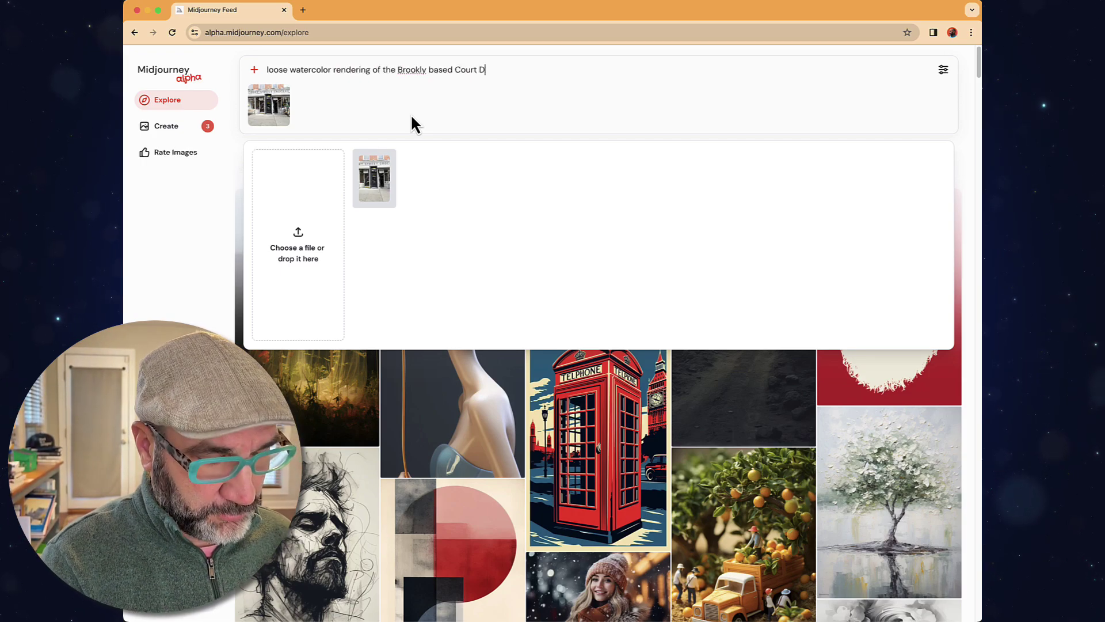
pyautogui.write(', casual, fl')
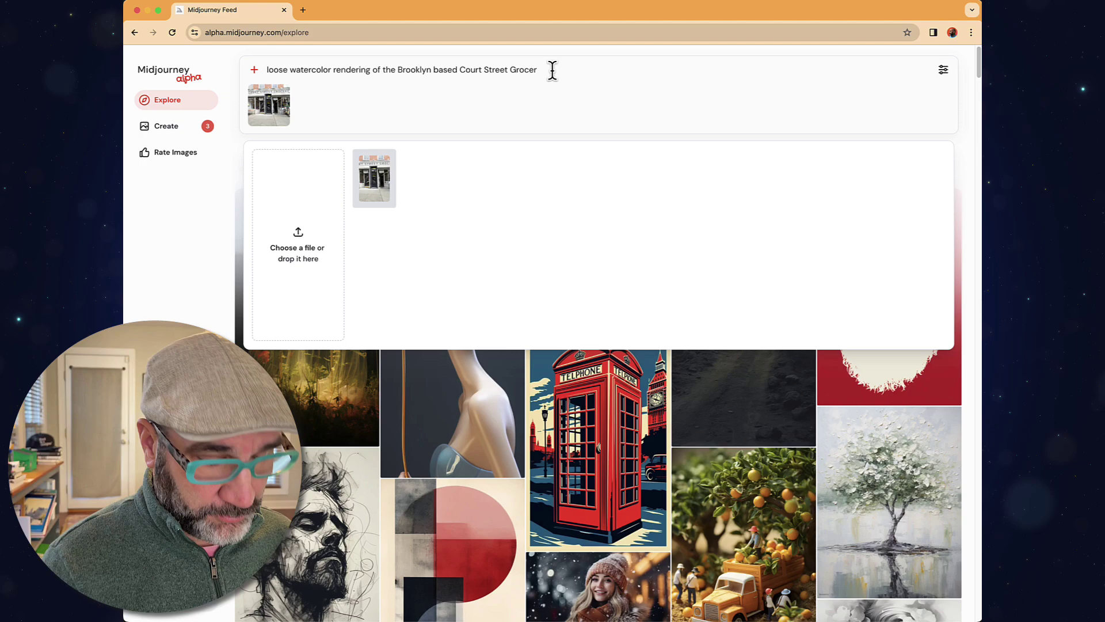
pyautogui.write('uid, ')
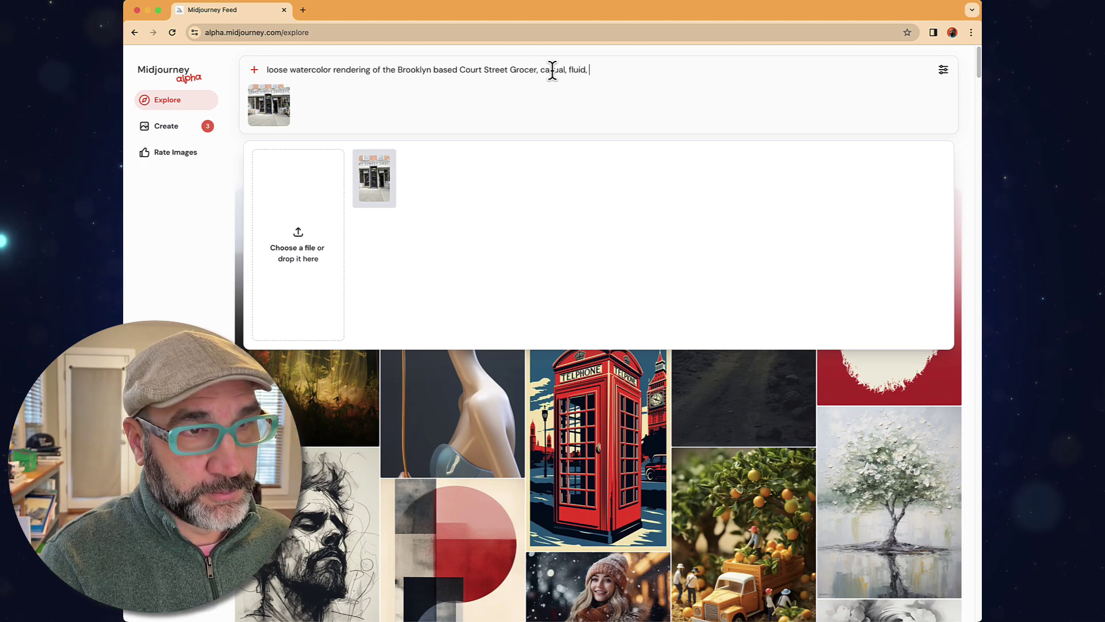
pyautogui.write('wintertime setting, snow')
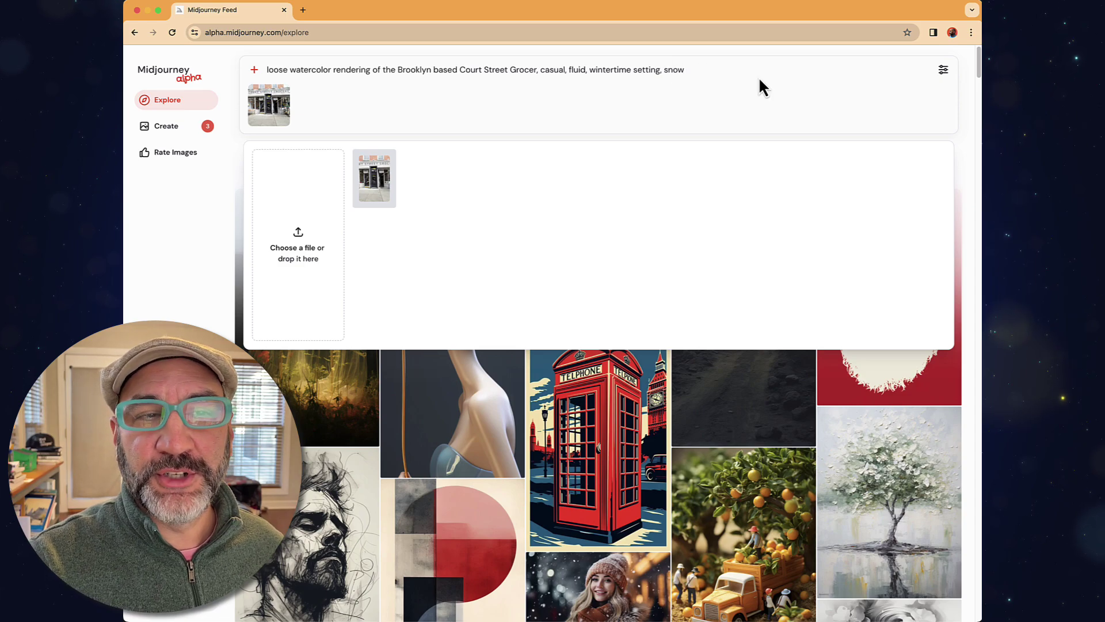
pyautogui.click(943, 70)
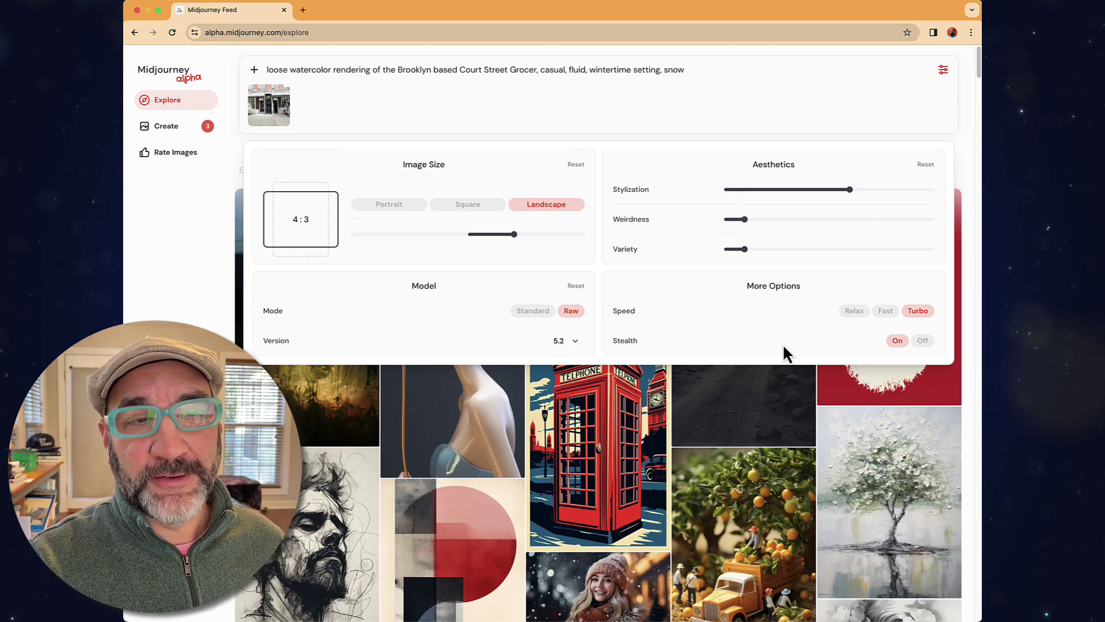
pyautogui.click(700, 72)
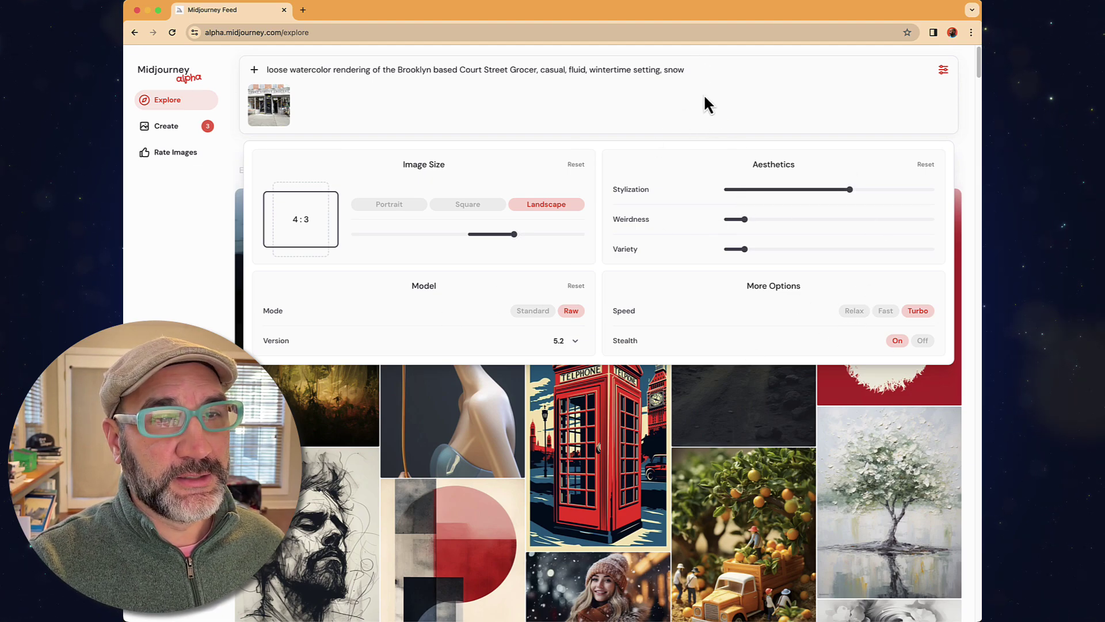
pyautogui.click(943, 71)
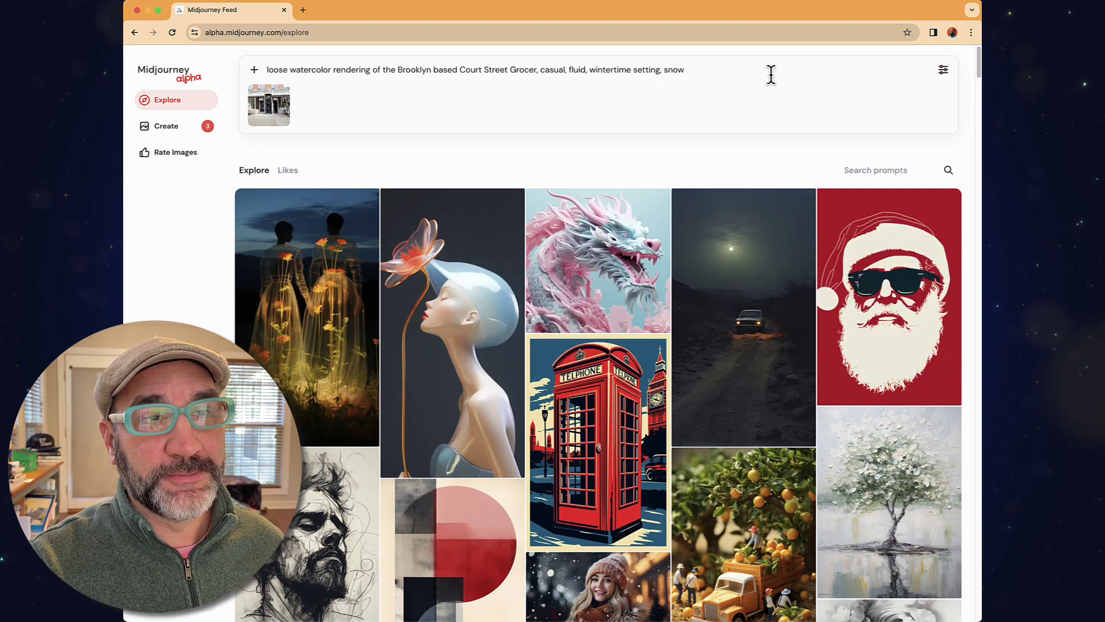
pyautogui.press('Return')
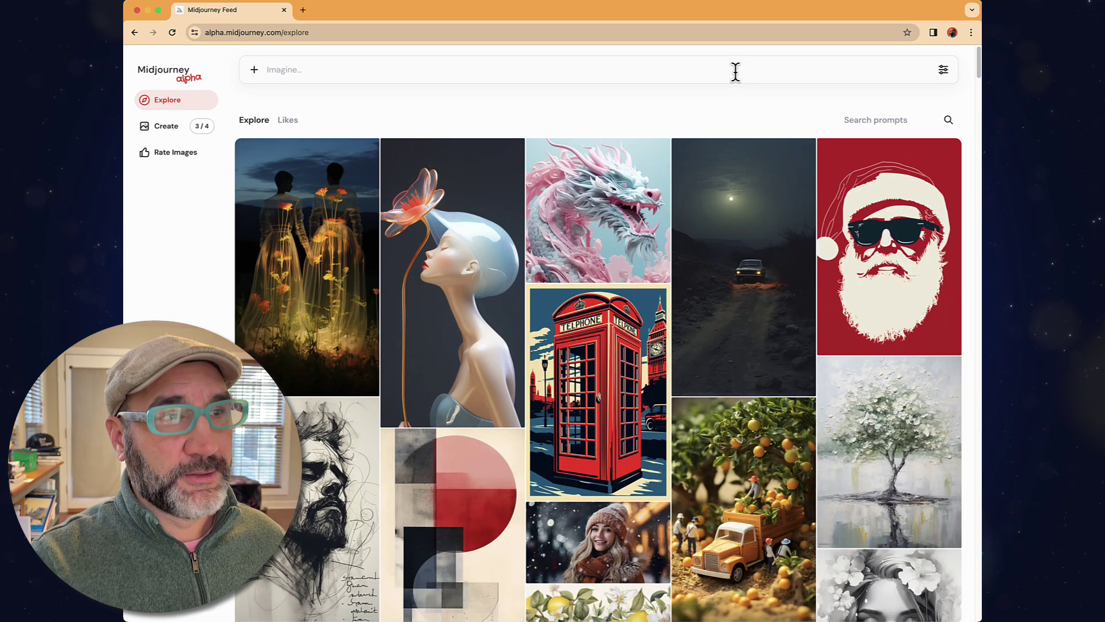
# Open My Images and enlarge the first image in the second grocery row
pyautogui.click(167, 130)
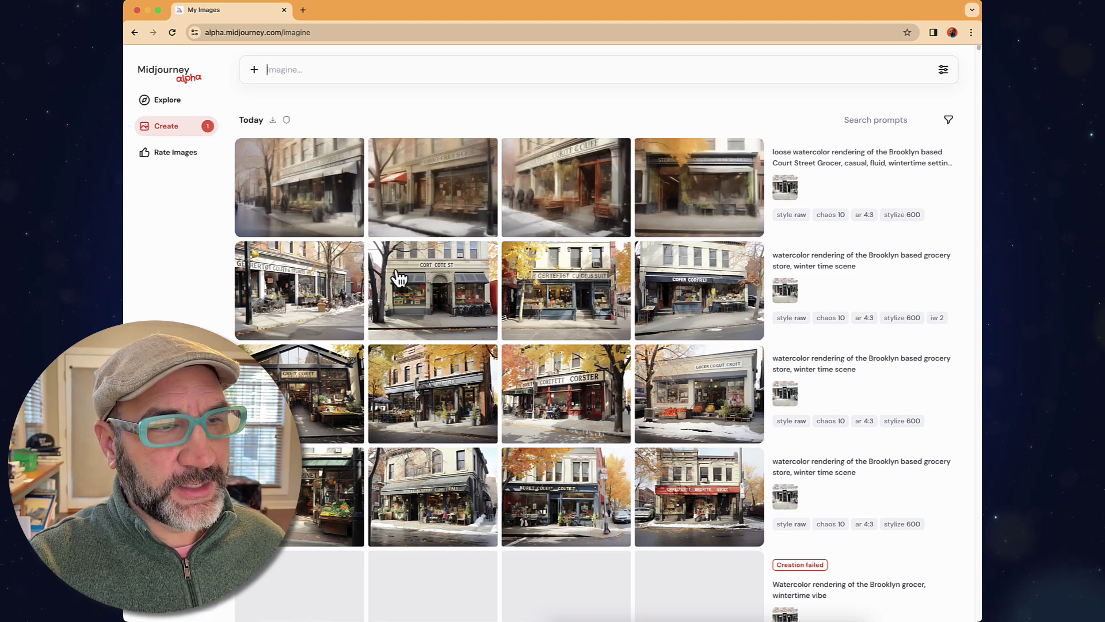
pyautogui.click(308, 271)
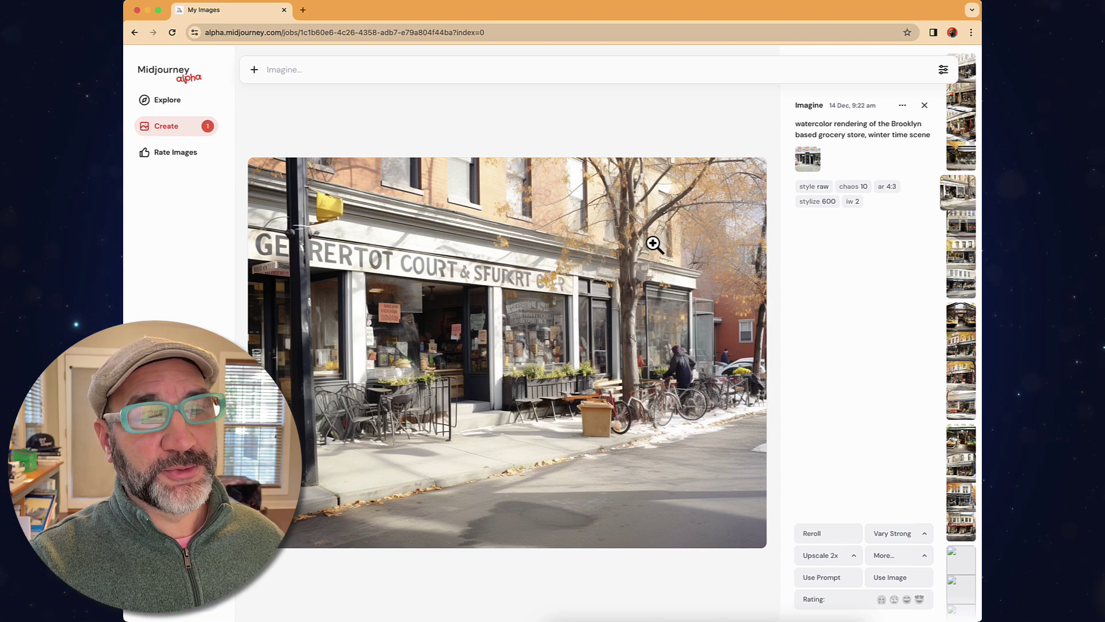
# View the second, third and fourth variations of the grocery store job
pyautogui.click(960, 235)
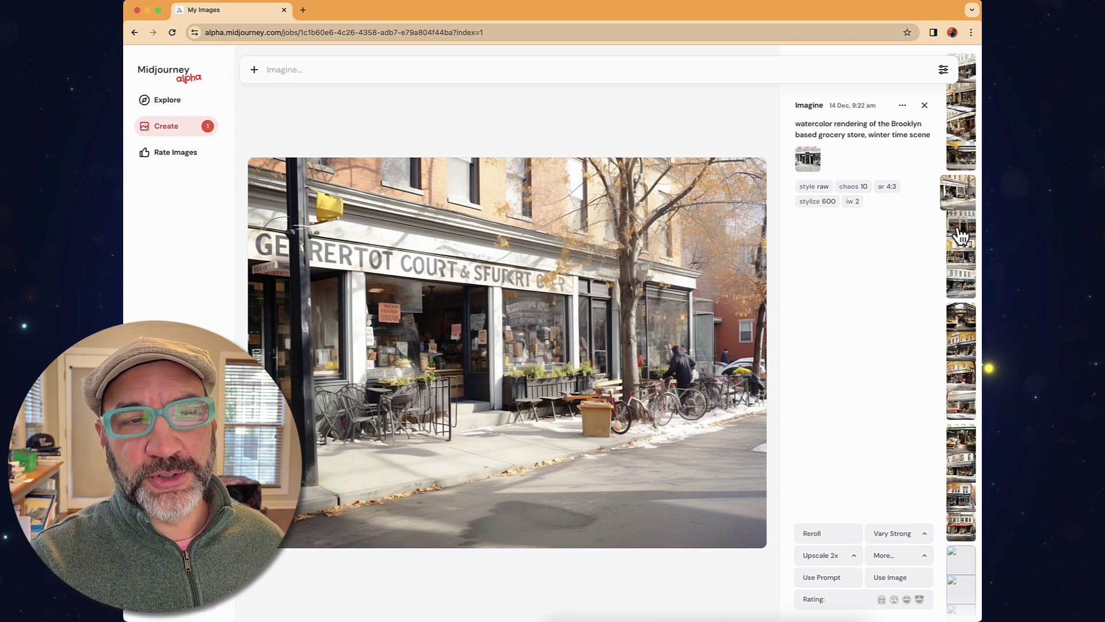
pyautogui.click(959, 253)
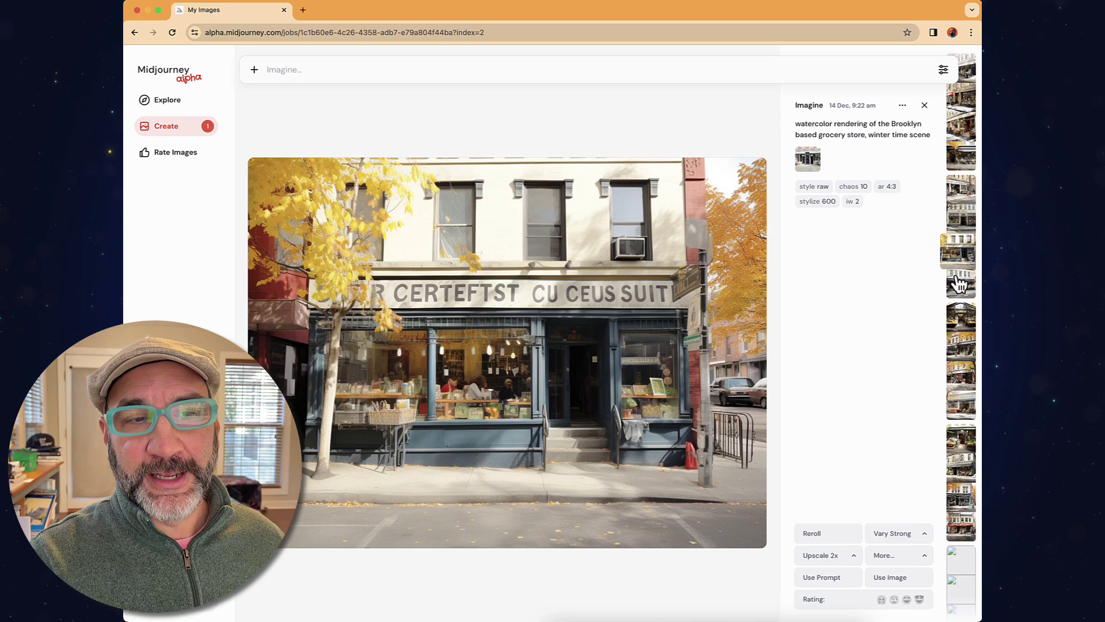
pyautogui.click(958, 282)
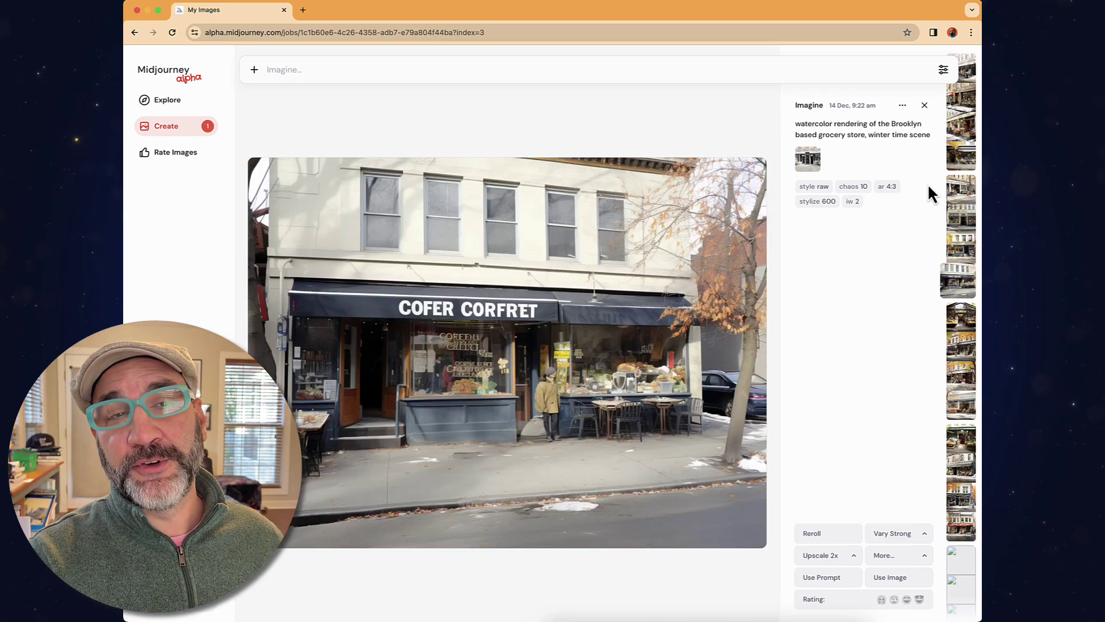
# Browse the Court Street Grocer watercolor variations, then jump to the retro scifi miners image
pyautogui.click(964, 164)
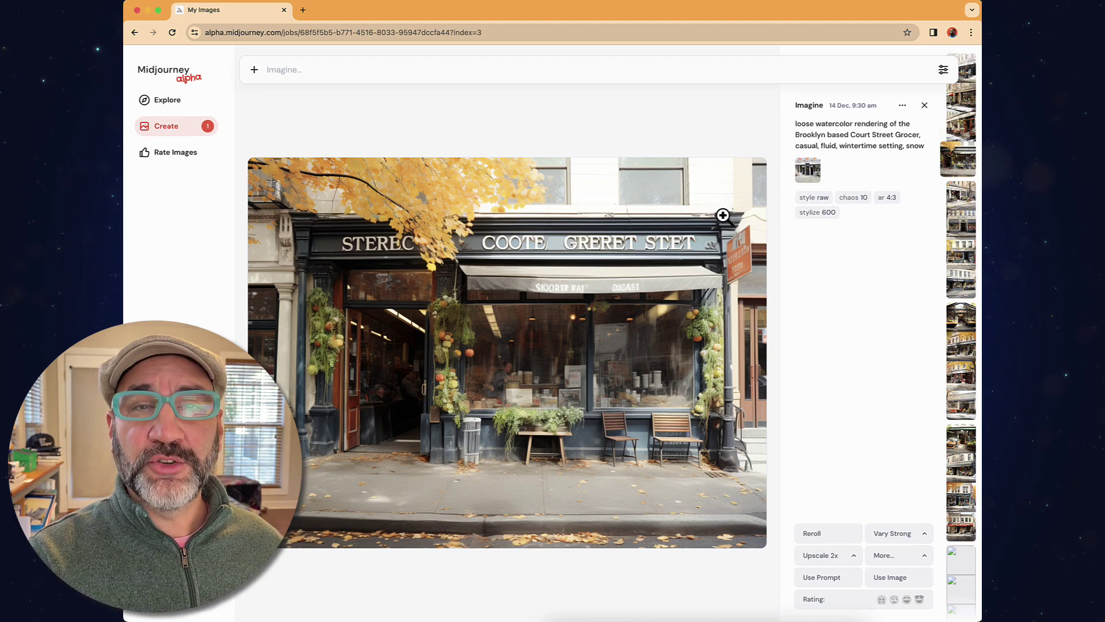
pyautogui.click(972, 140)
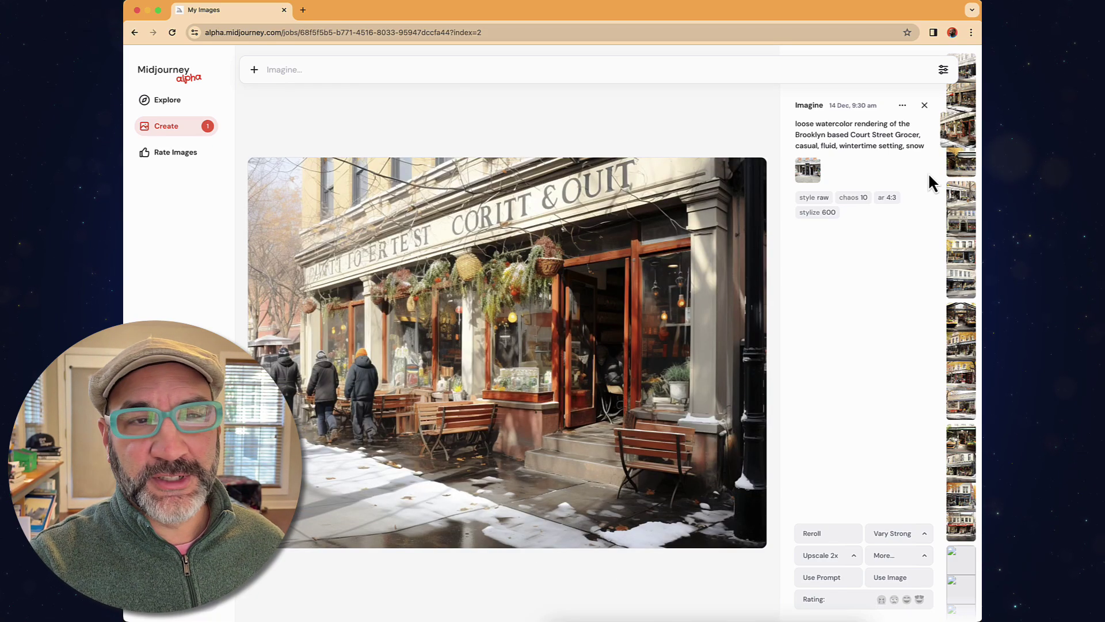
pyautogui.click(969, 99)
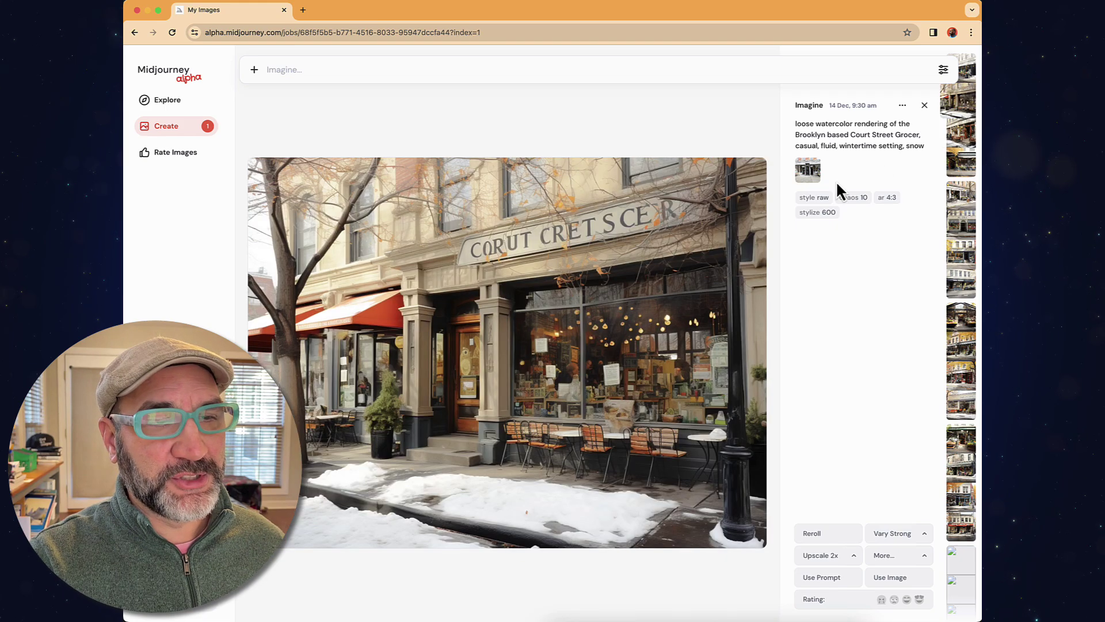
pyautogui.click(972, 75)
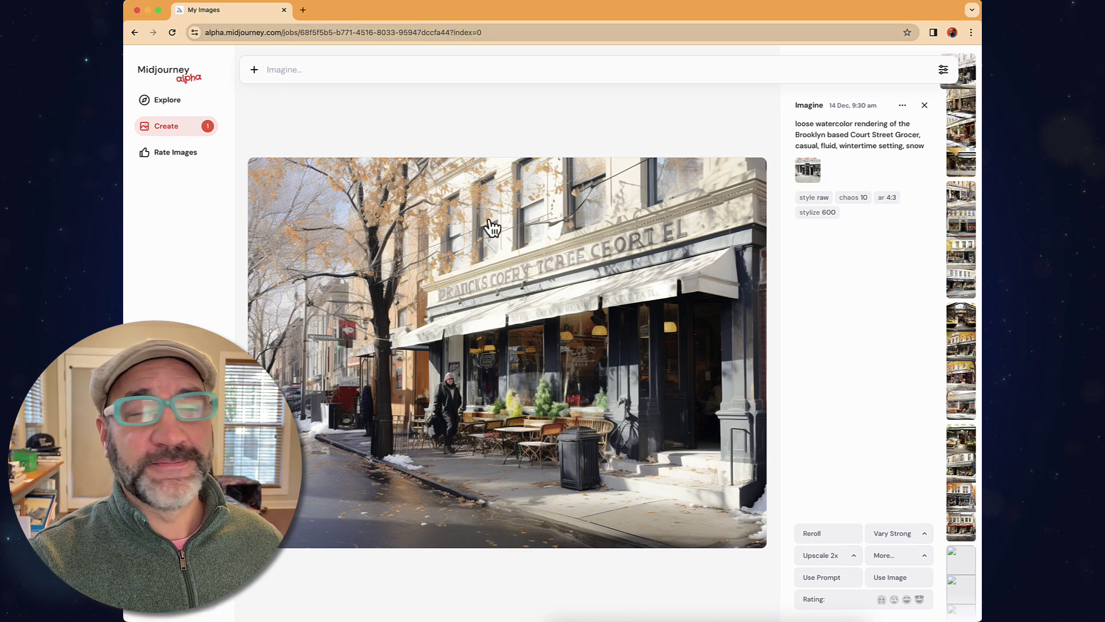
pyautogui.press('Down')
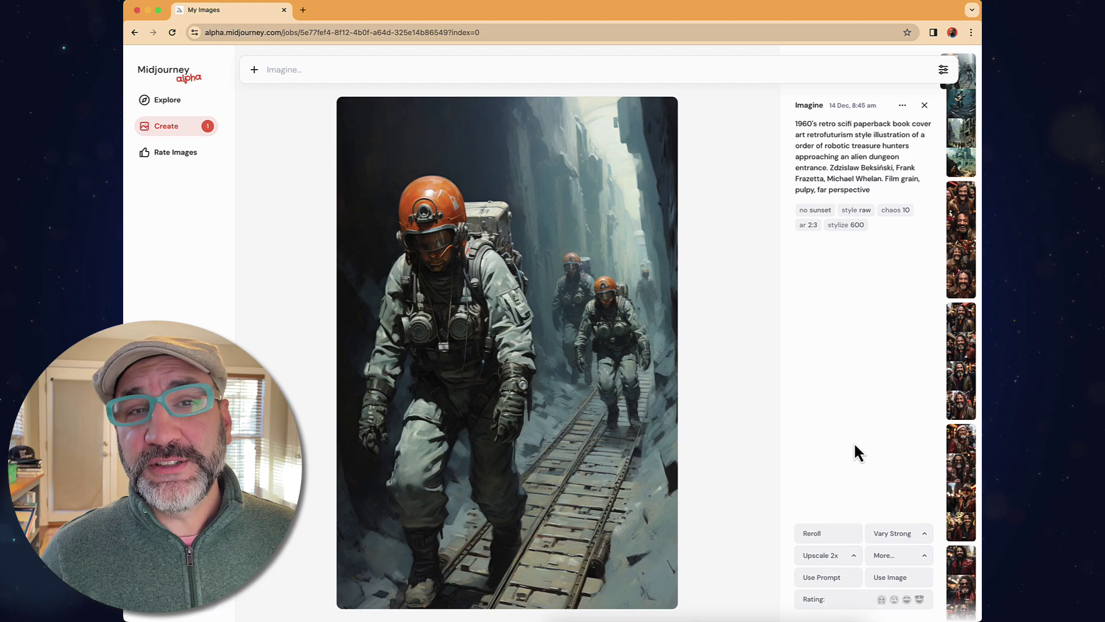